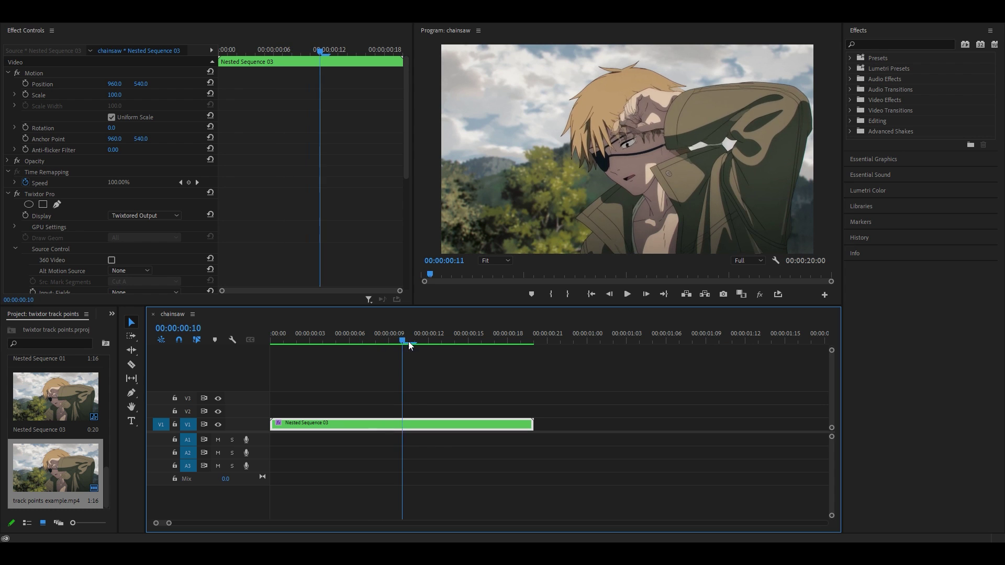
- Inspect the twixtored frames around the raised hand in an enlarged program view, looking for warping artifacts
key("grave")
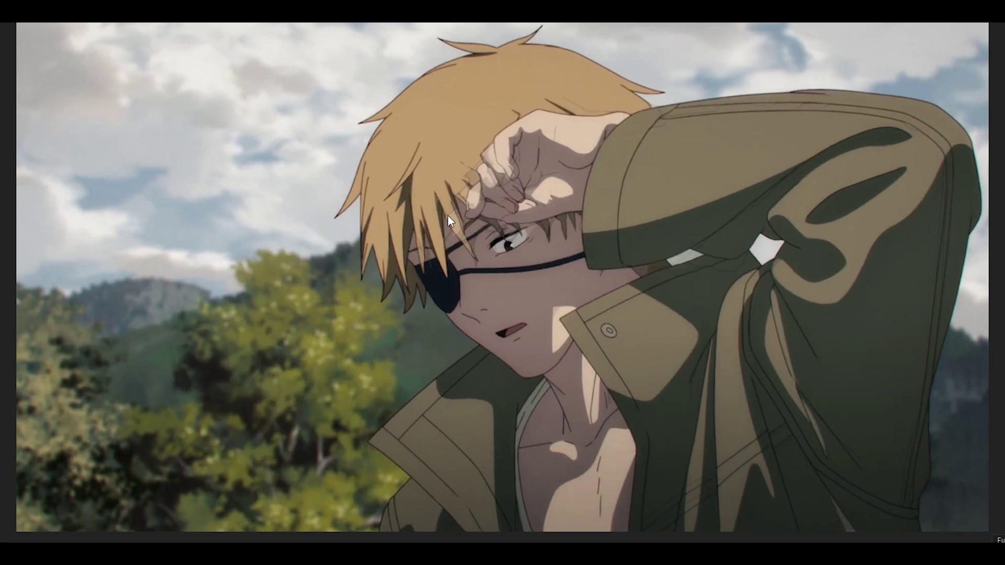
key("Right")
key("Right")
key("Right")
key("Right")
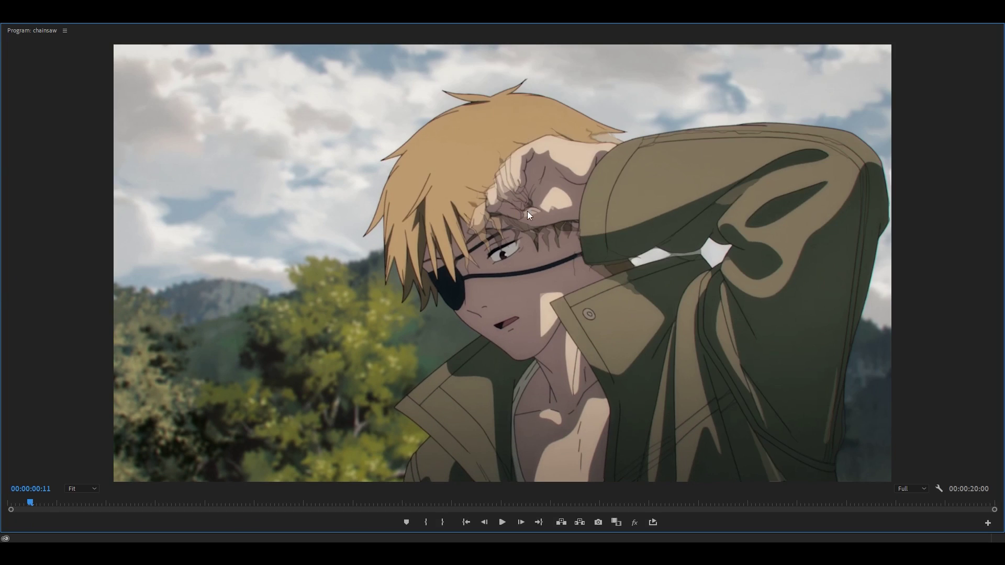
key("grave")
- Return the playhead to the first frame and set the Twixtor Pro Display option to Source
scroll(347, 170, "down", 8)
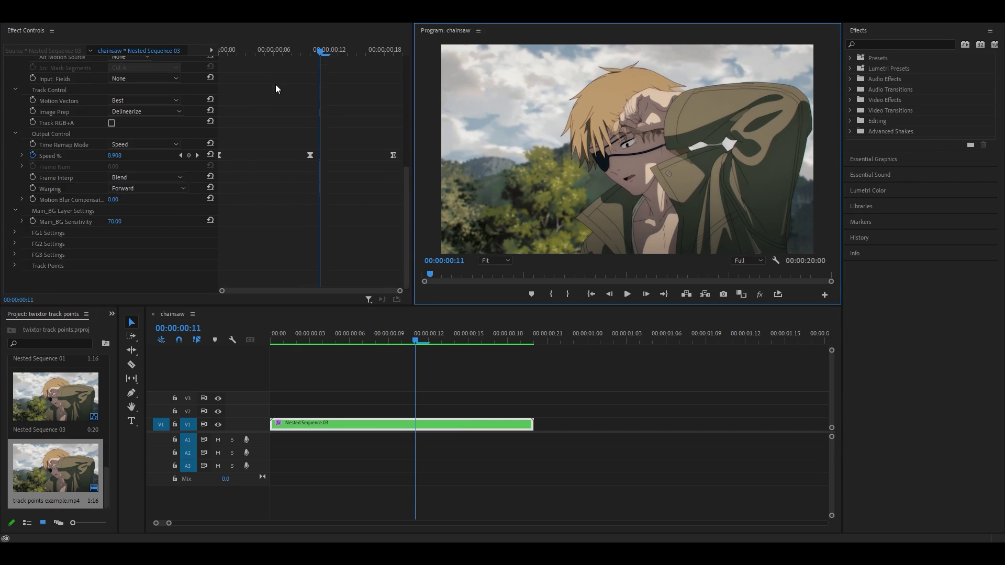
left_click_drag(250, 46, 194, 83)
scroll(34, 97, "up", 4)
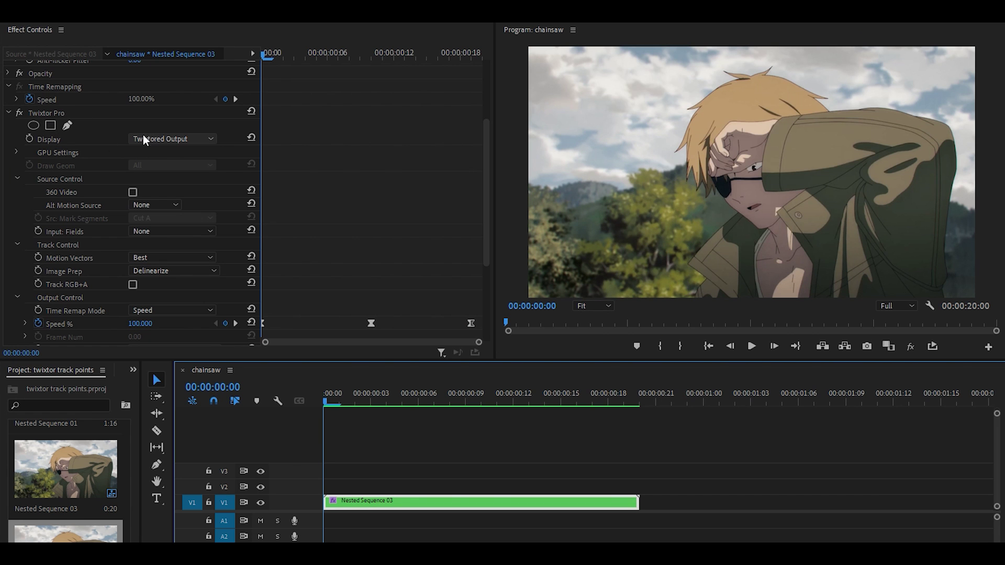
left_click(161, 138)
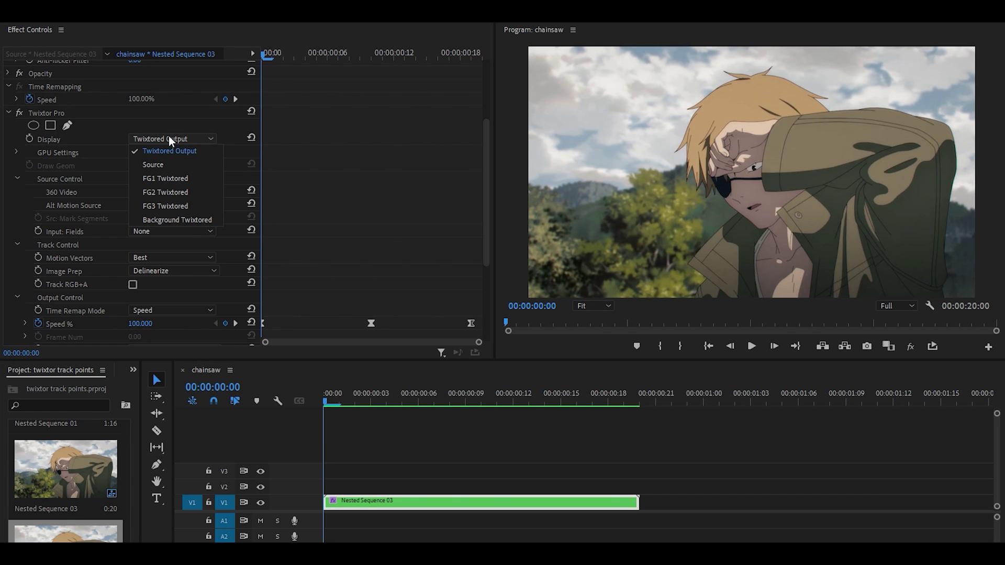
left_click(149, 162)
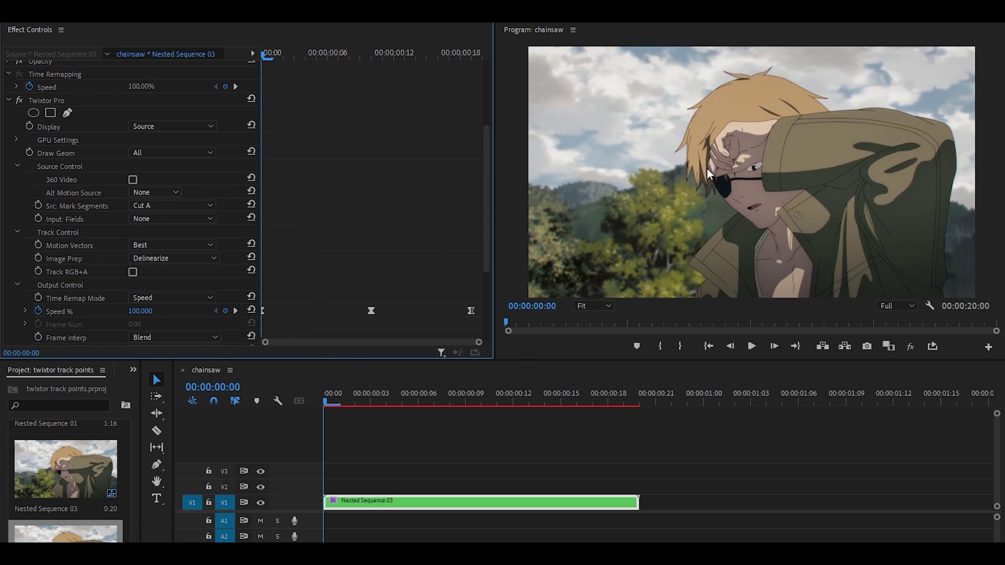
- Go forward and back through the opening source frames to examine how the hand moves across the face
key("Right")
key("Right")
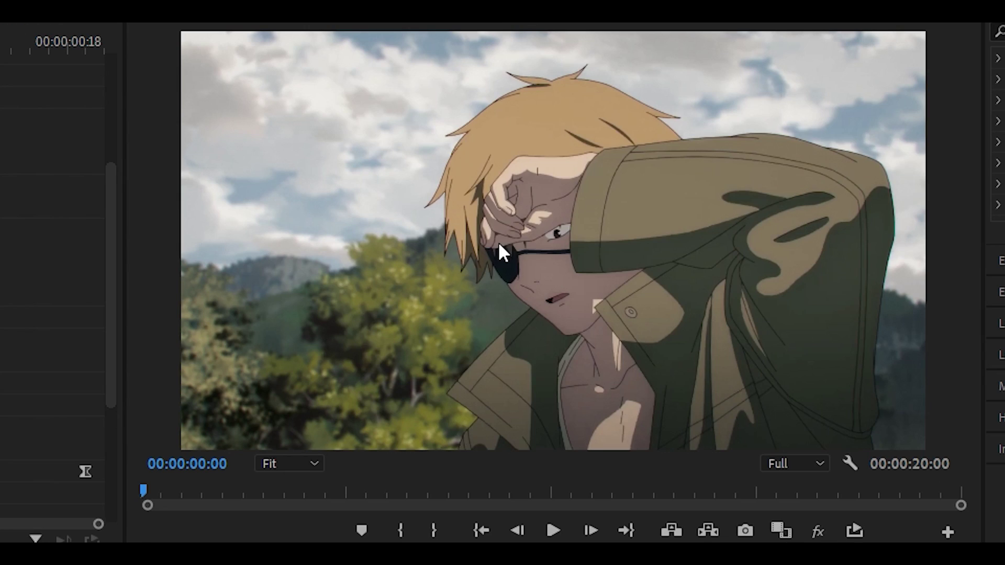
key("Right")
key("Right")
key("Right")
key("Right")
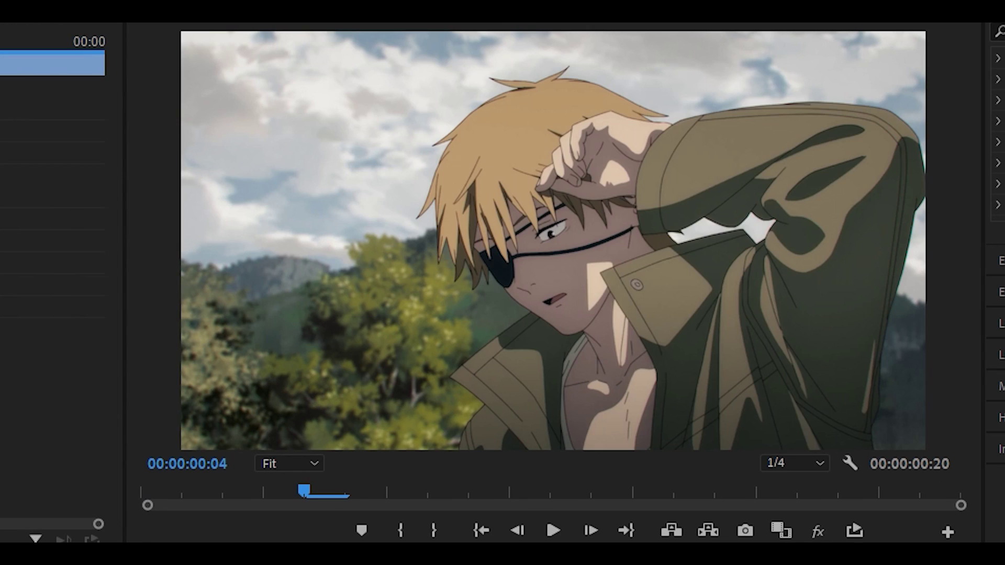
key("Left")
key("Left")
key("Left")
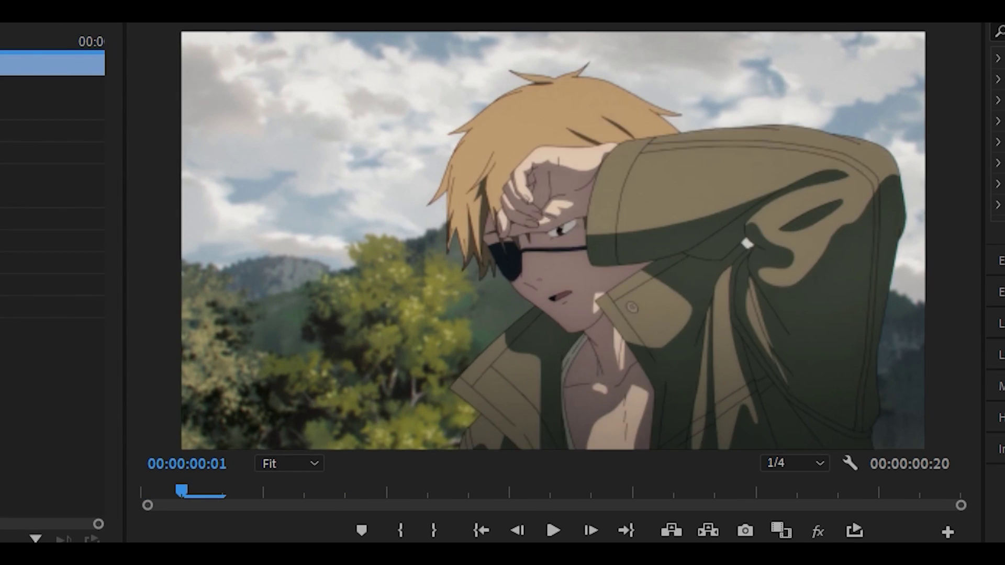
key("Right")
key("Right")
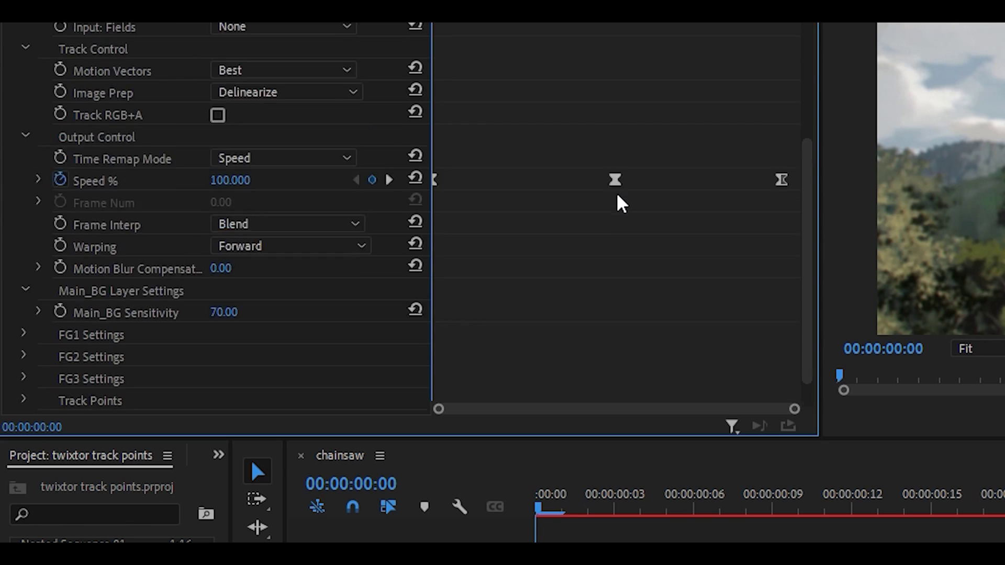
- Expand Twixtor's Track Points settings and set Pt 1: Use to Main_BG Layer
scroll(618, 202, "down", 2)
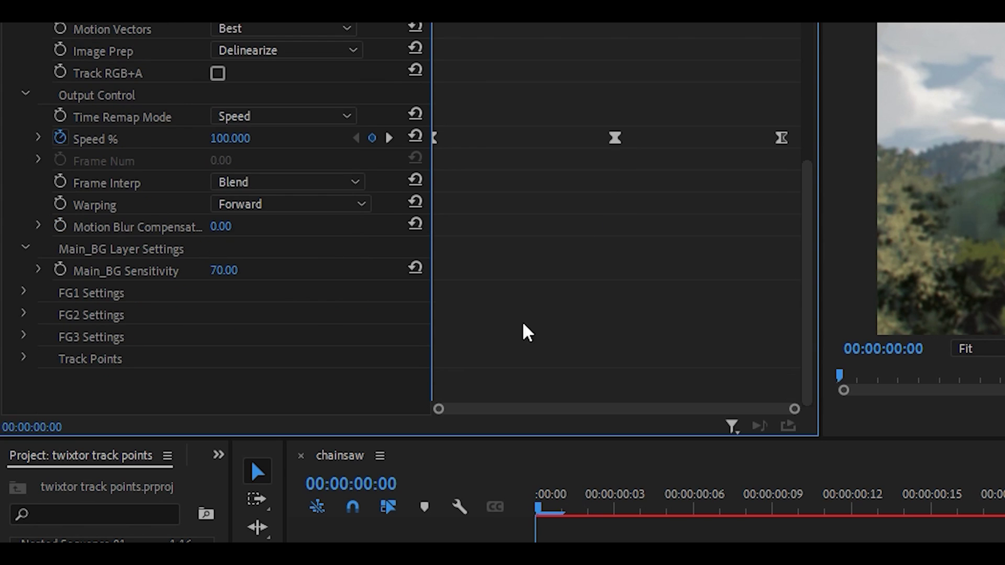
left_click(25, 359)
scroll(512, 157, "down", 5)
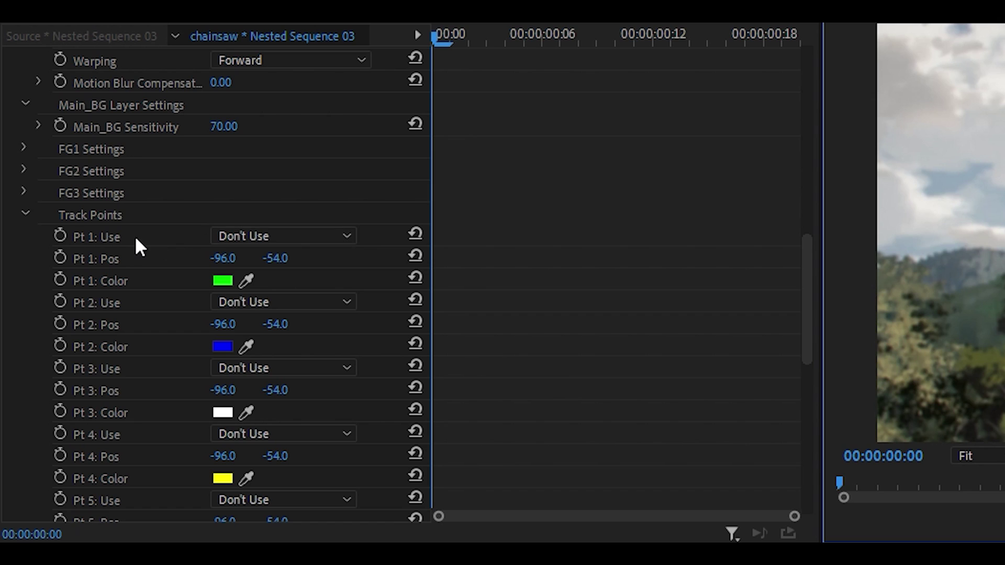
left_click(266, 234)
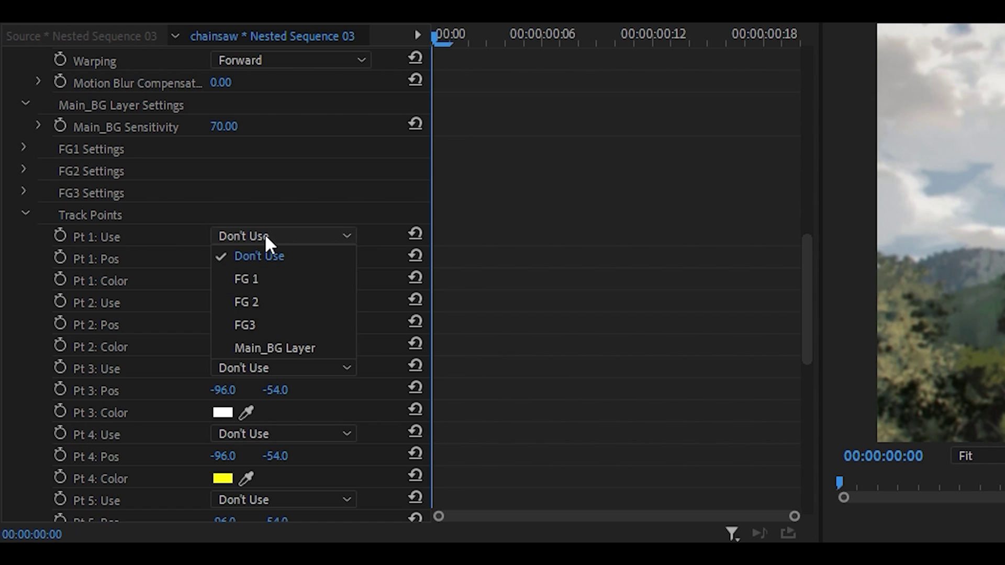
left_click(278, 349)
left_click(306, 237)
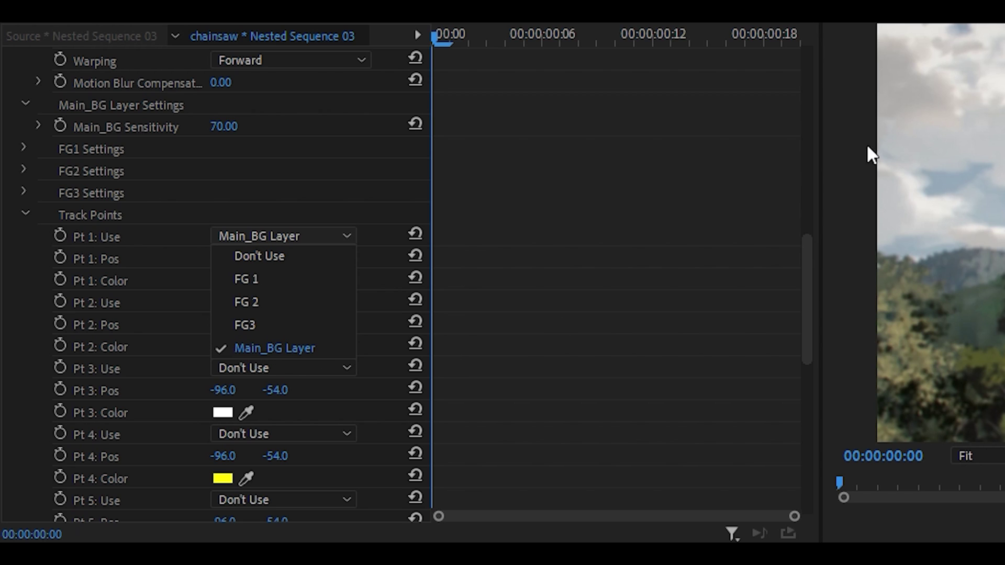
left_click(315, 237)
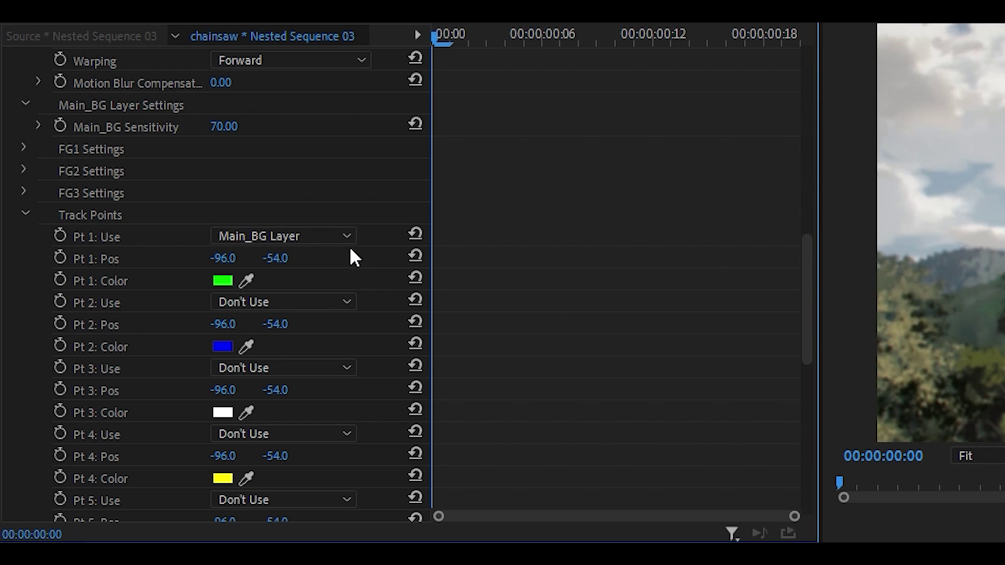
- Enable keyframing for Pt 1: Pos on the first frame and set the position to 592, 454
left_click(62, 254)
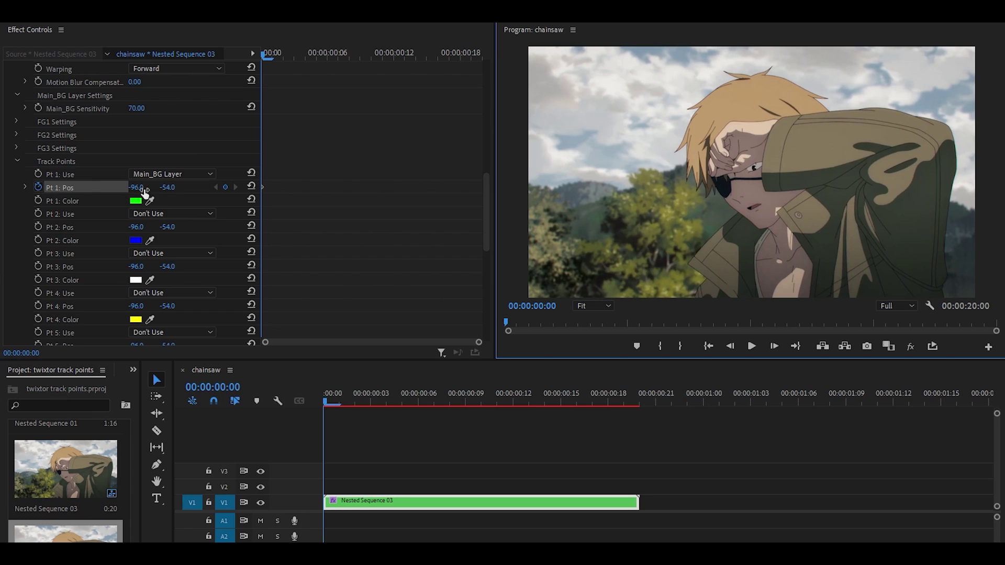
left_click_drag(138, 190, 398, 190)
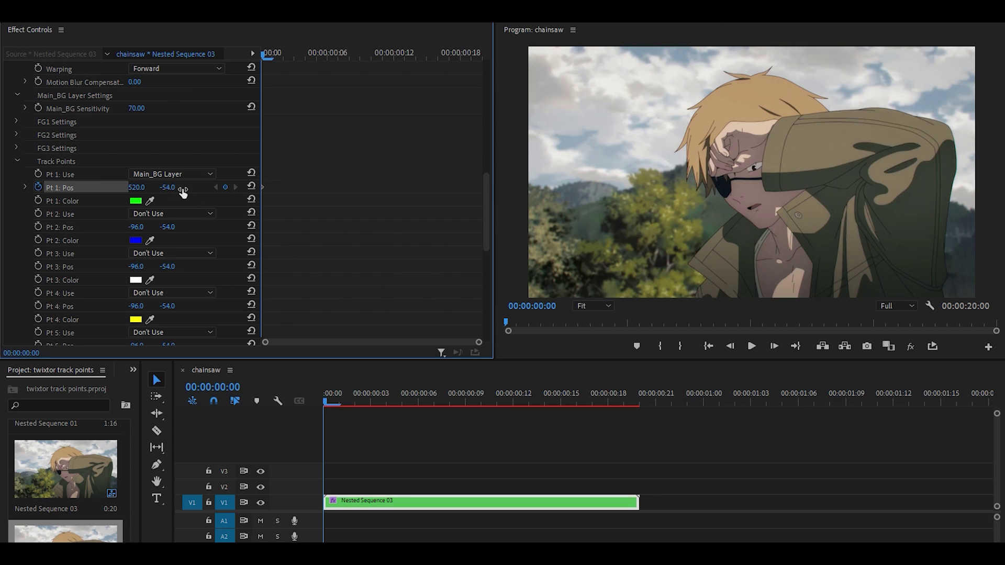
left_click_drag(183, 190, 280, 191)
left_click(73, 204)
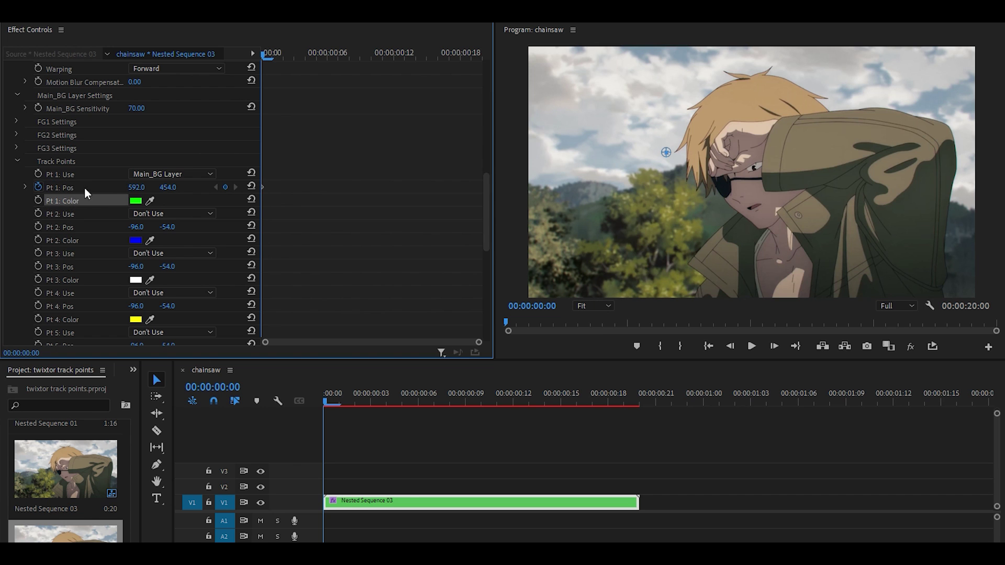
- Magnify the preview to 150% and place track point 1 on the upper corner of the hand's outline, at about 873.3, 321.3
left_click(72, 188)
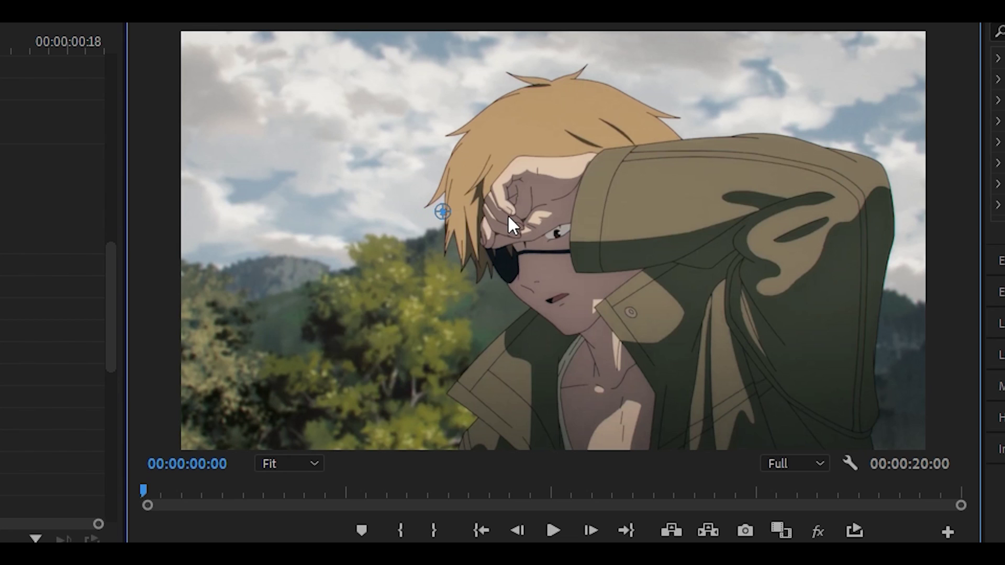
left_click_drag(443, 211, 410, 208)
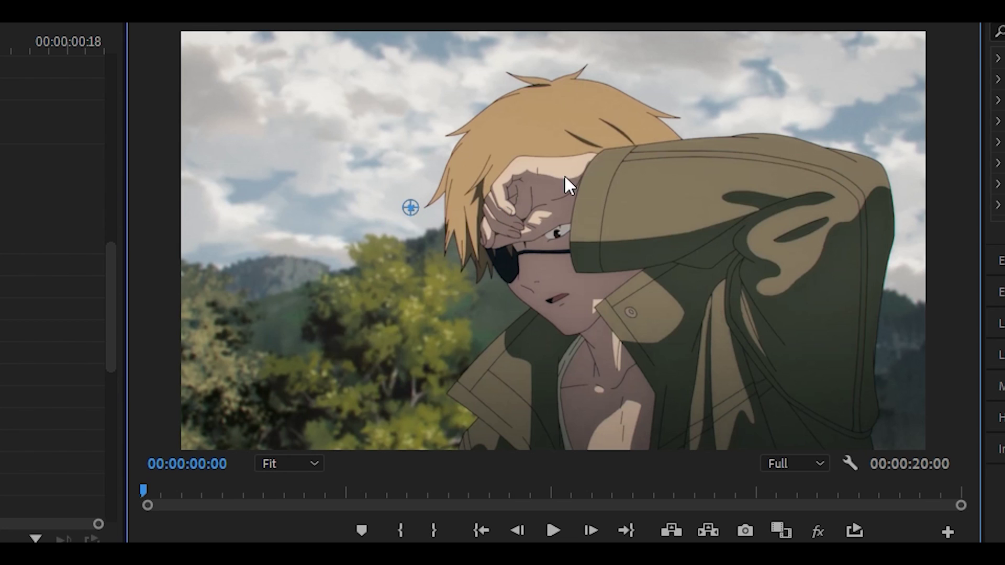
left_click(291, 462)
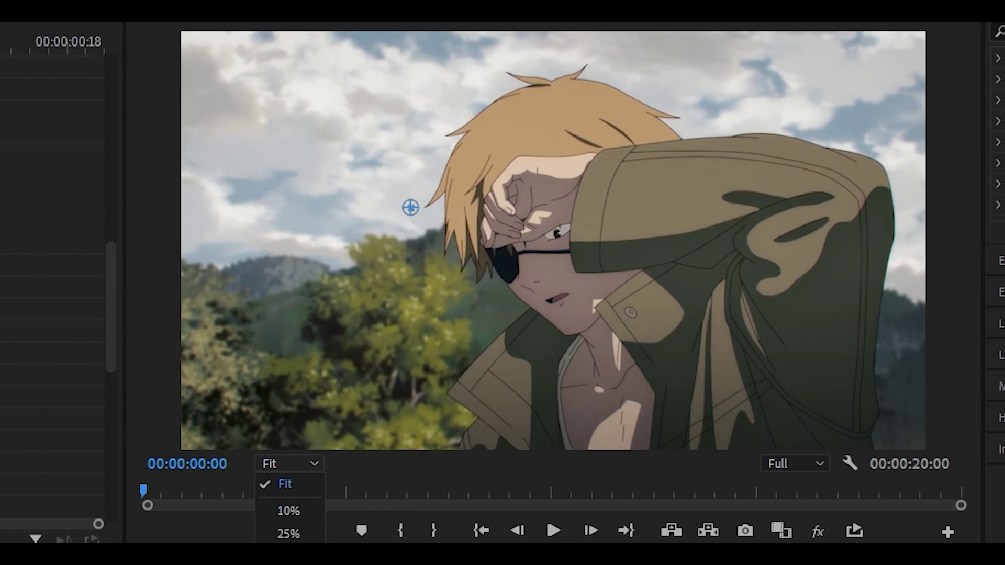
left_click(289, 564)
left_click_drag(527, 444, 460, 444)
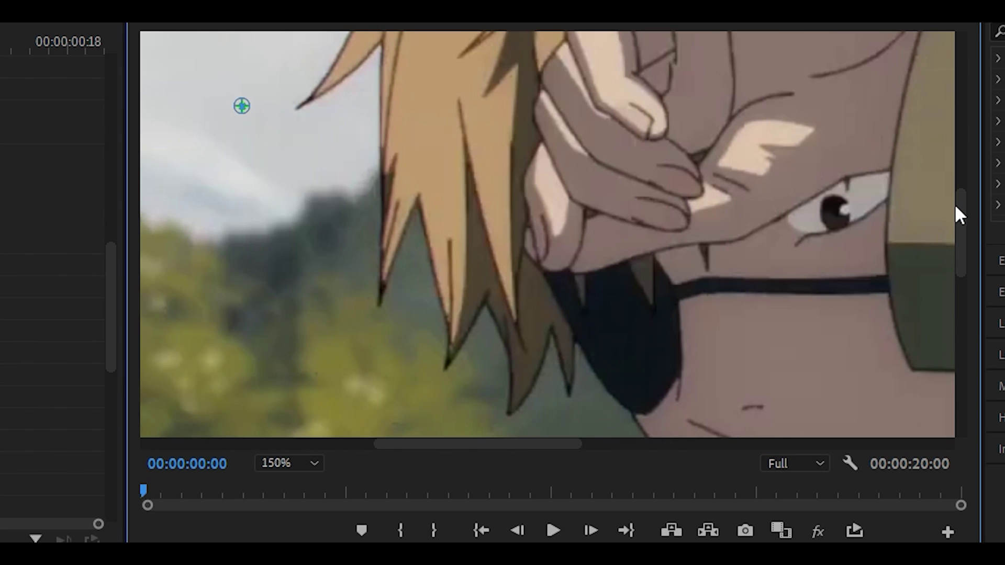
left_click_drag(962, 206, 961, 158)
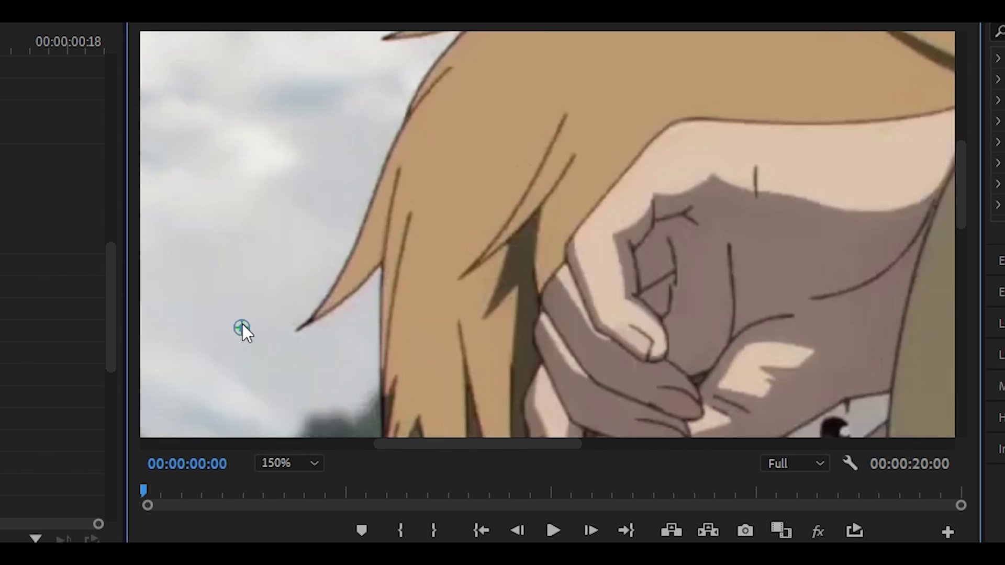
left_click_drag(243, 325, 316, 271)
left_click_drag(640, 137, 644, 135)
scroll(522, 441, "right", 3)
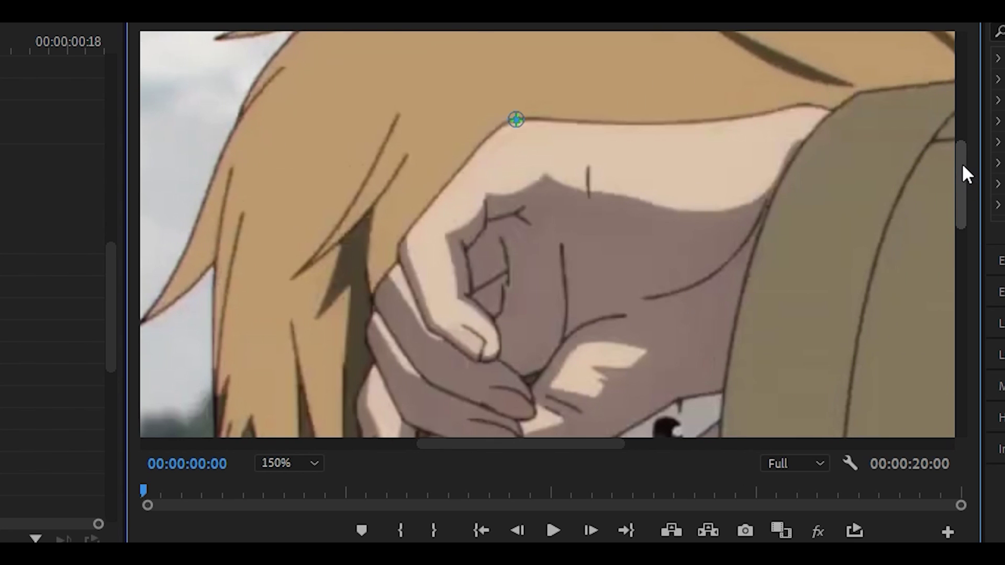
left_click_drag(963, 166, 959, 150)
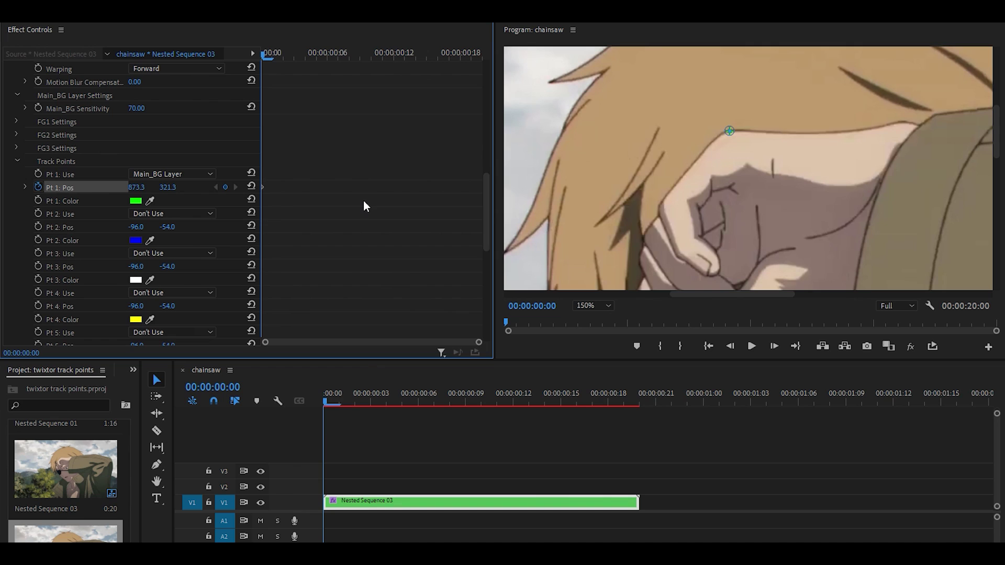
- Keyframe Pt 1: Pos on frame 1 at about 927.3, 297.3 and on frame 2, following the same upper corner of the hand
left_click(364, 201)
key("Right")
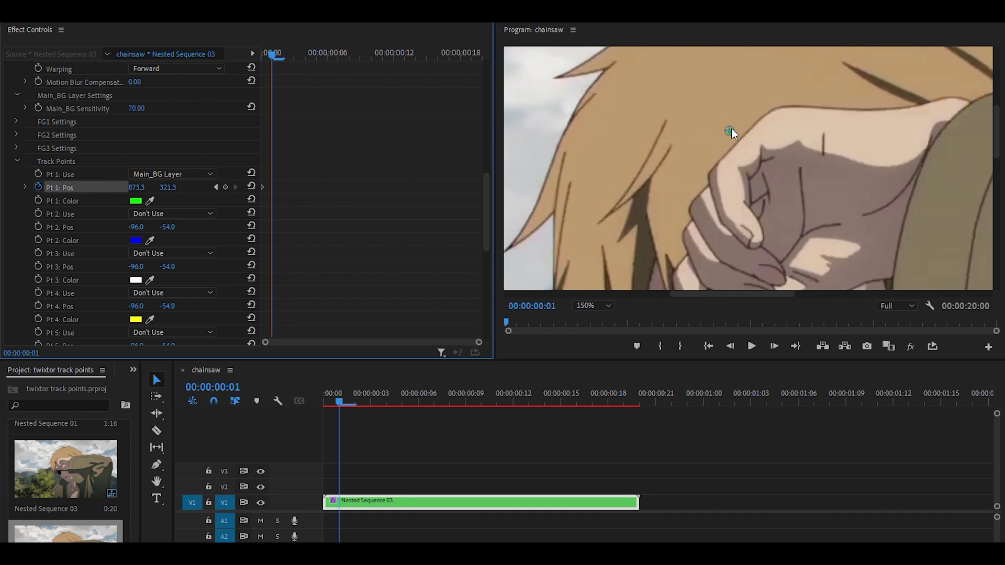
left_click_drag(731, 128, 756, 119)
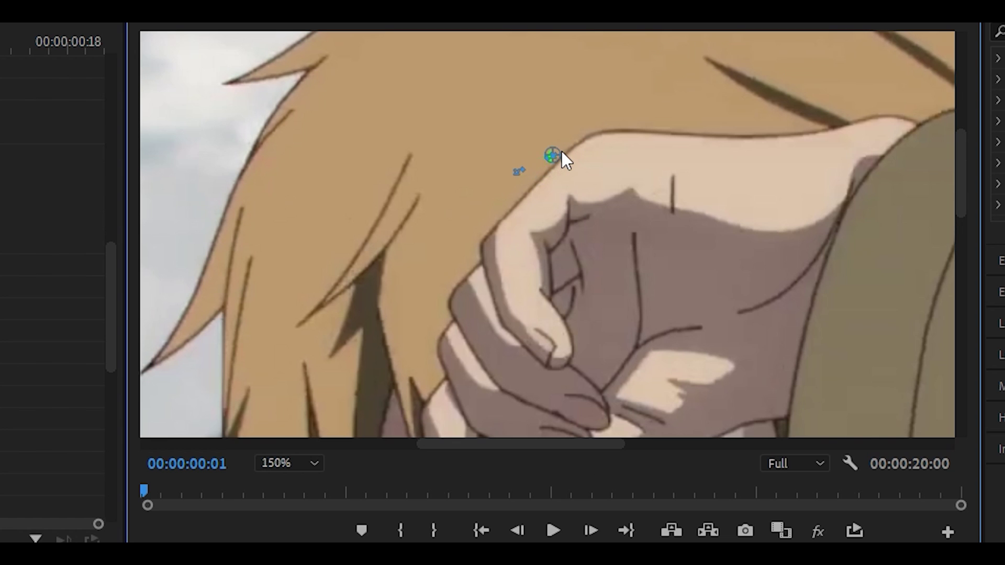
left_click_drag(562, 152, 598, 137)
key("Right")
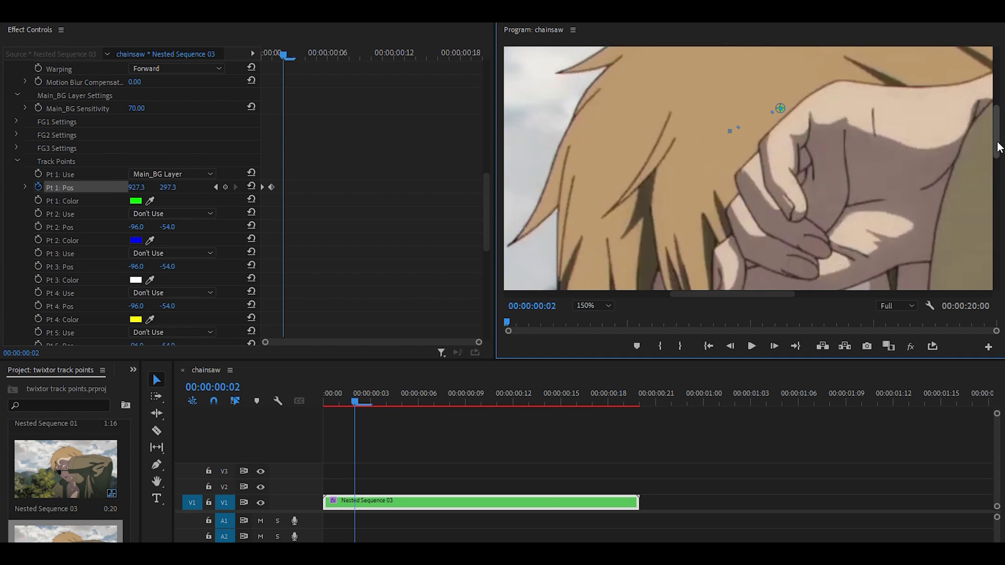
left_click_drag(997, 143, 997, 137)
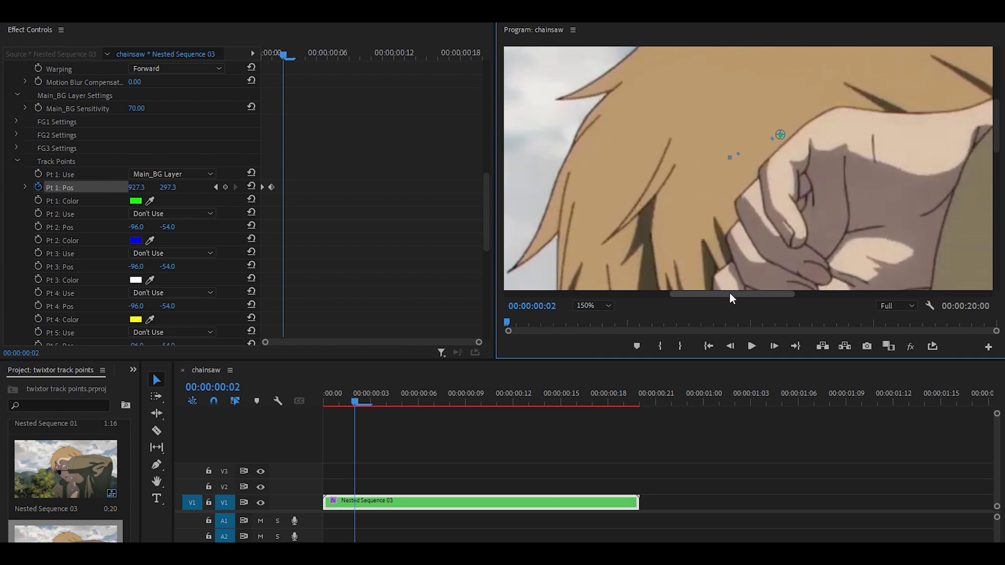
left_click_drag(729, 293, 735, 294)
left_click_drag(764, 129, 790, 112)
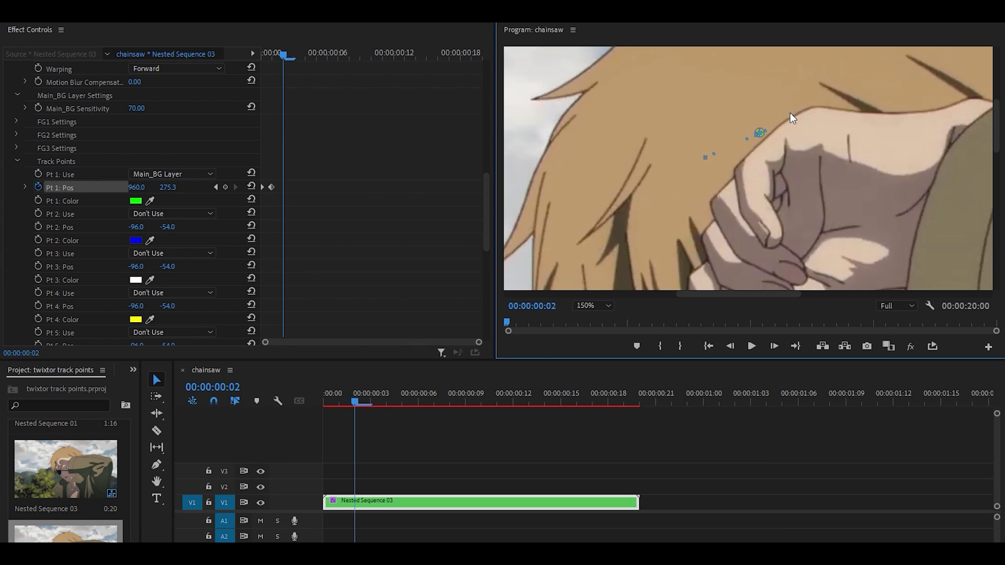
- Keyframe Pt 1: Pos on each of frames 3 to 7 along the hand's upper corner, ending at about 1216, 144.7
key("Right")
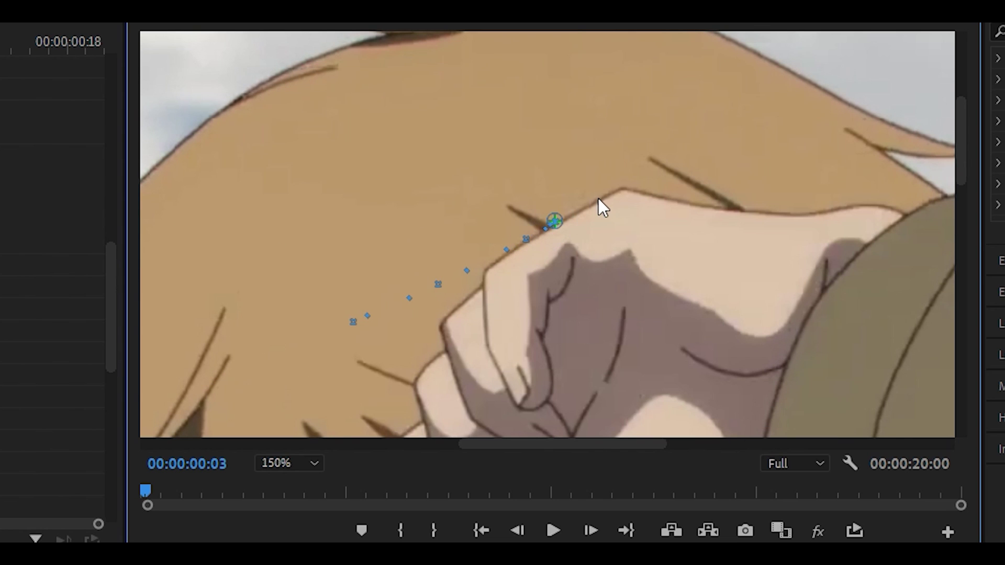
left_click_drag(555, 220, 612, 193)
key("Right")
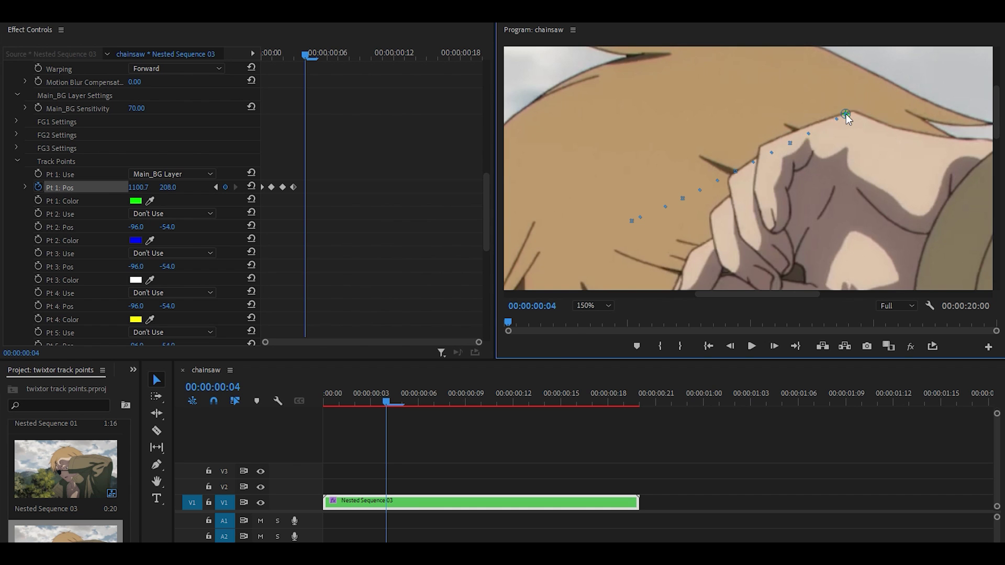
key("Right")
left_click_drag(847, 114, 885, 89)
key("Right")
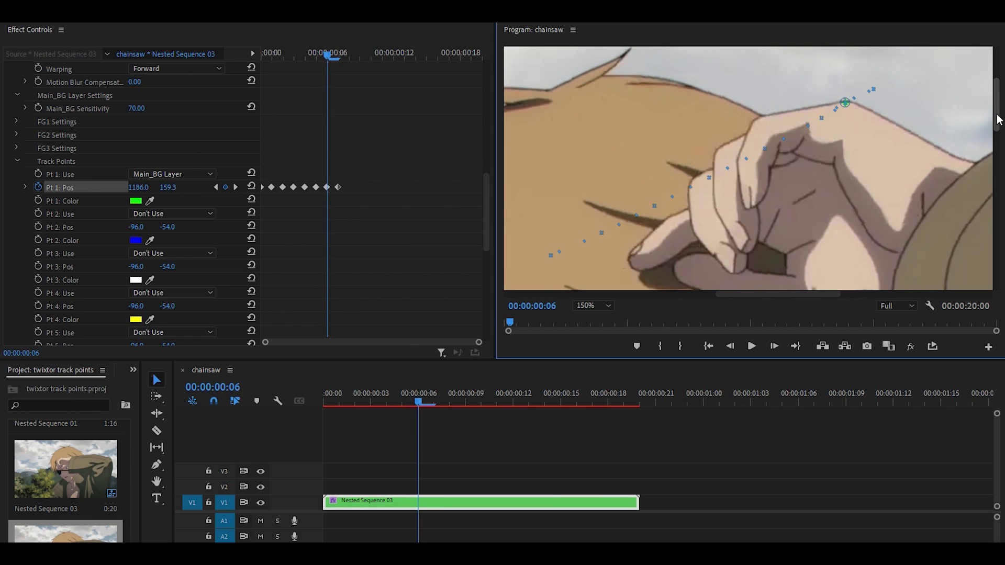
key("Right")
key("Right")
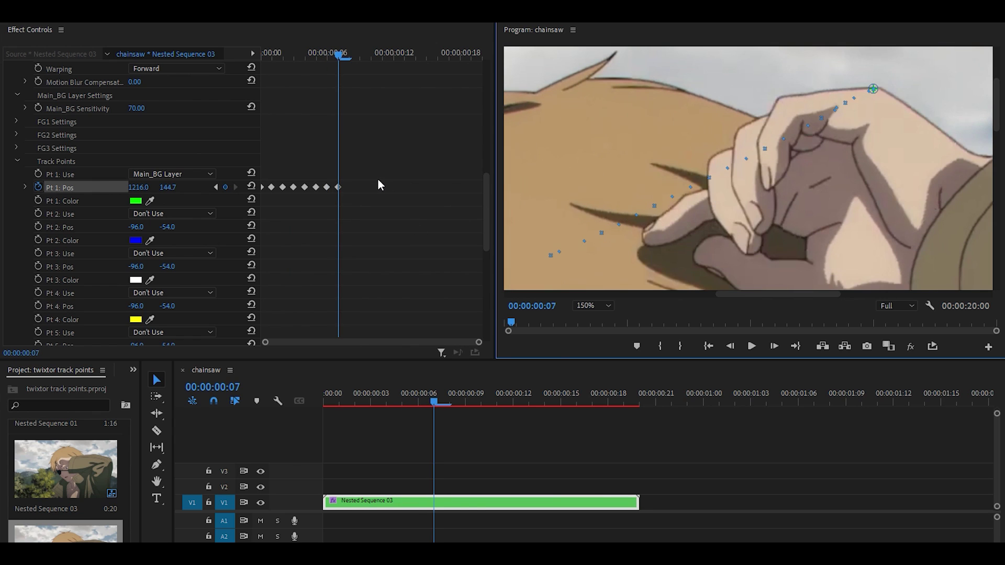
key("Left")
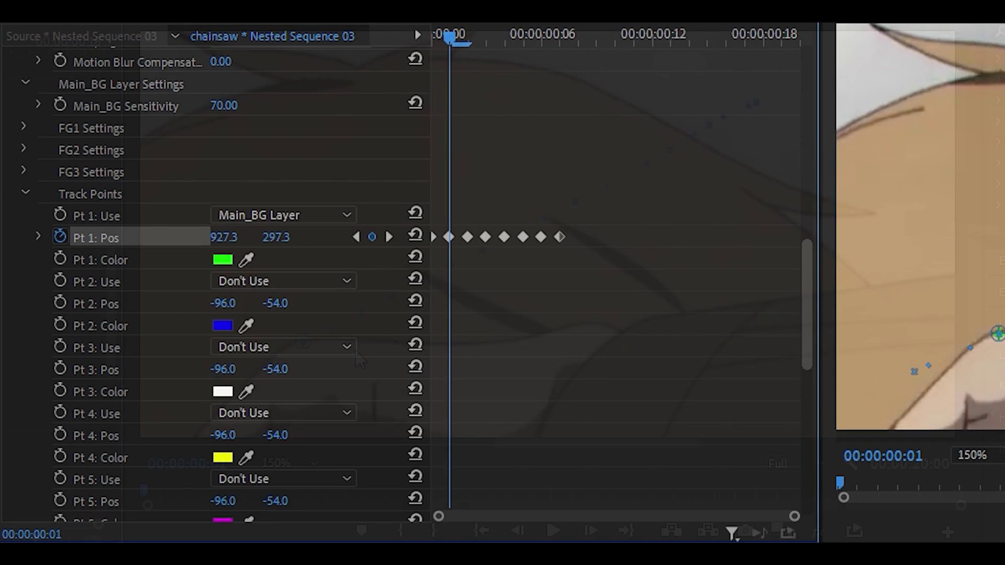
- Step forward and back through the first frames to check how track point 1 follows the hand's upper corner
key("Right")
key("Right")
key("Right")
key("Right")
key("Left")
key("Left")
key("Left")
key("Left")
key("Left")
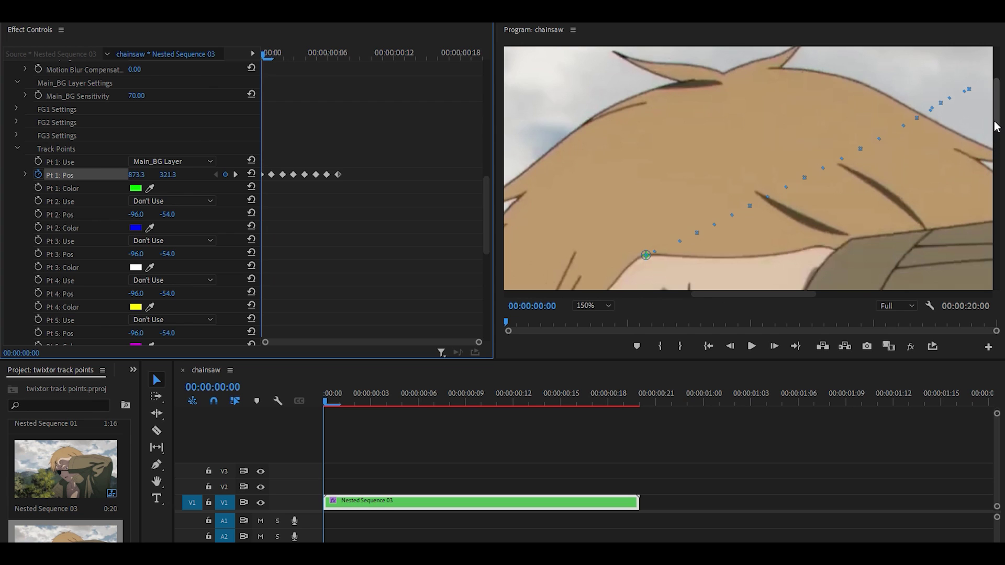
left_click_drag(996, 122, 996, 135)
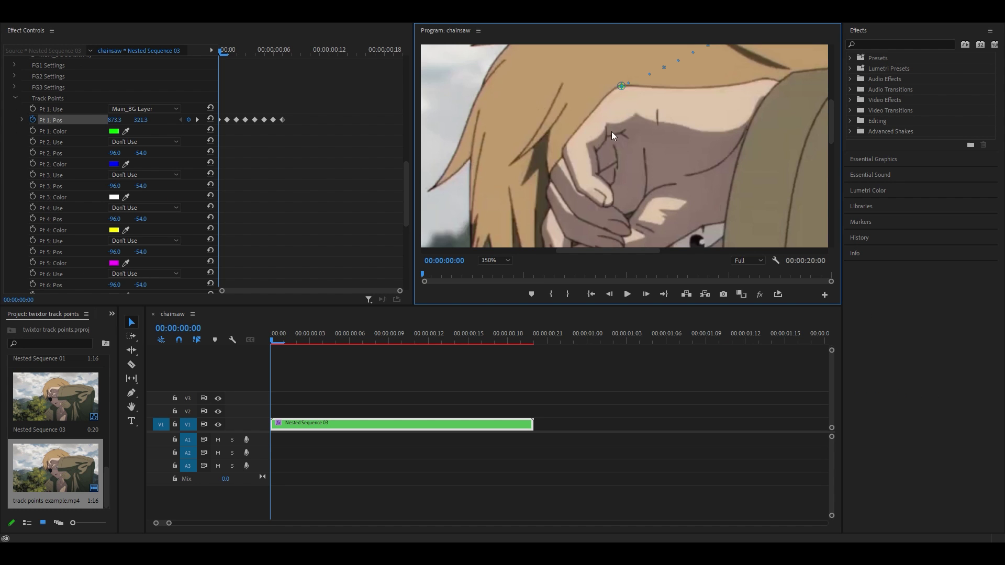
- Set the Twixtor Pro display to Twixtored Output, fit the preview and inspect the slowed first frames around the hand
left_click_drag(406, 174, 403, 108)
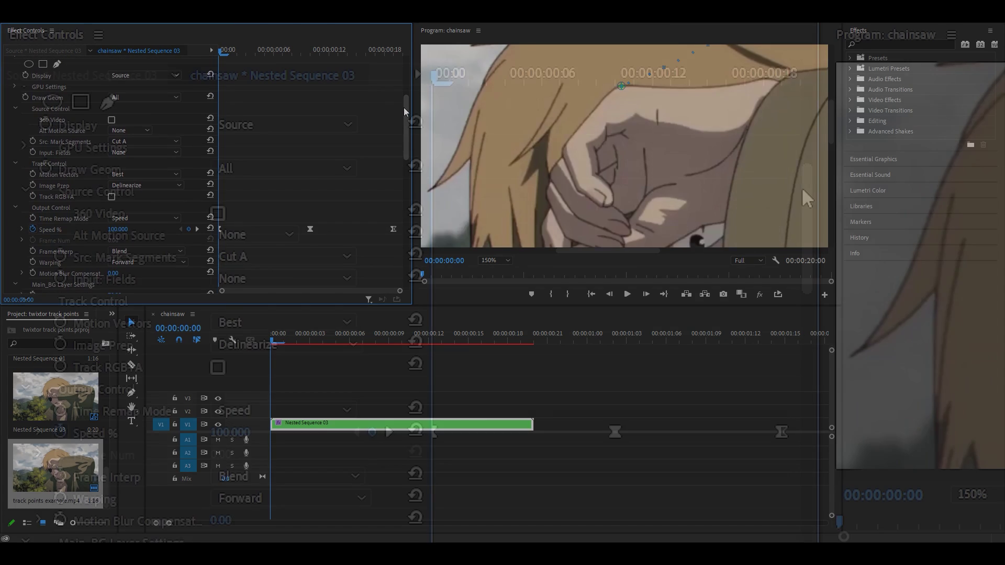
left_click(258, 249)
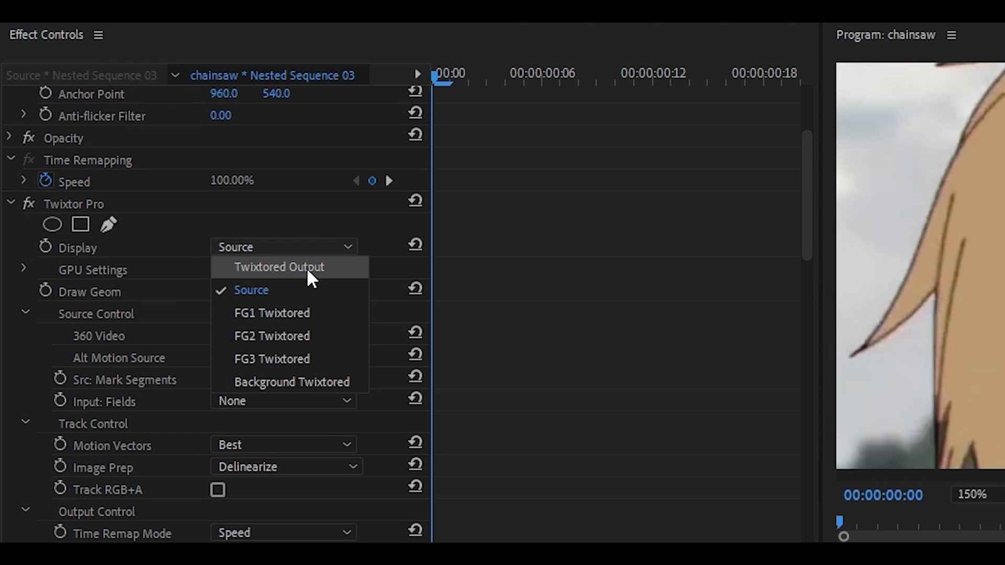
left_click(277, 268)
left_click(979, 495)
left_click(980, 507)
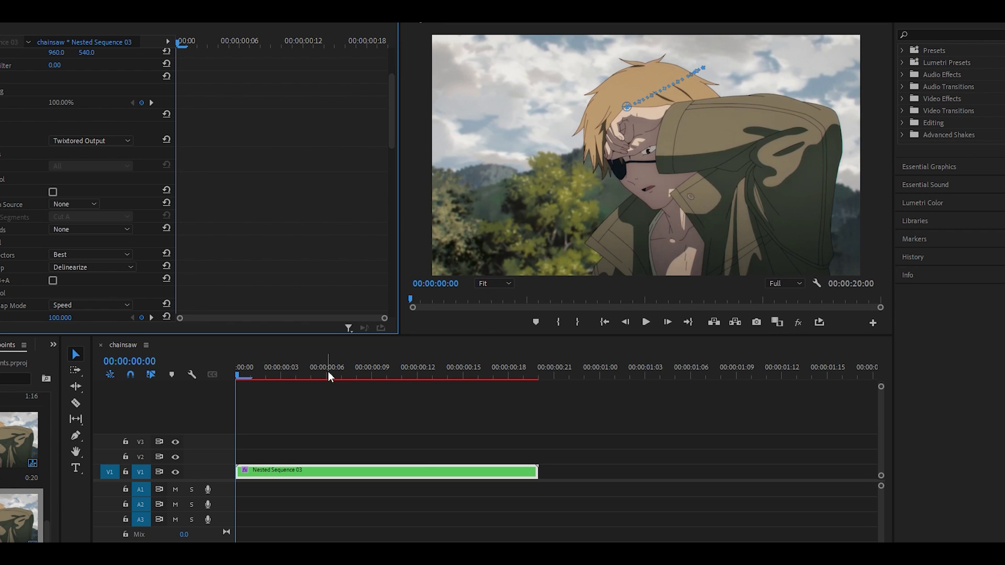
left_click_drag(253, 366, 356, 378)
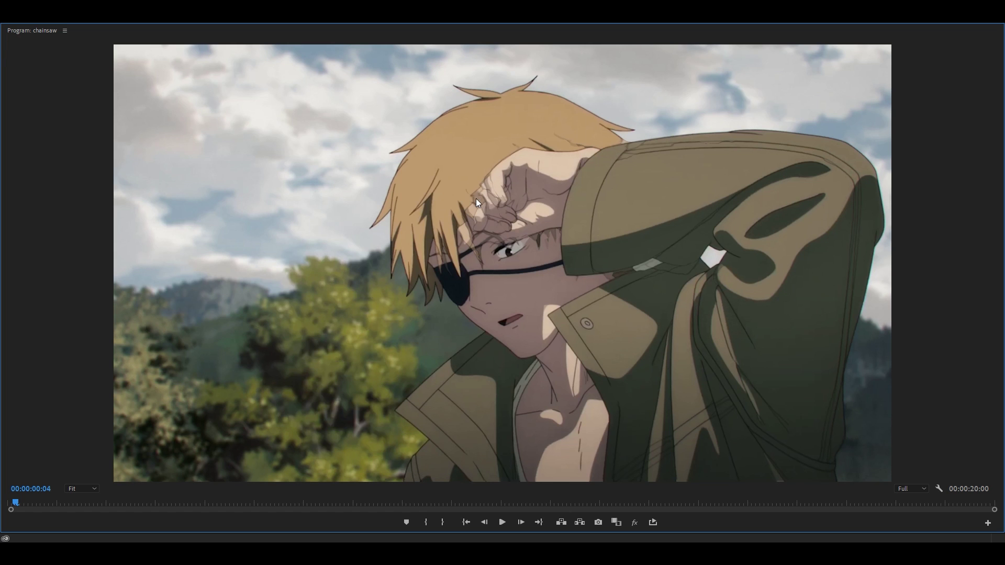
key("grave")
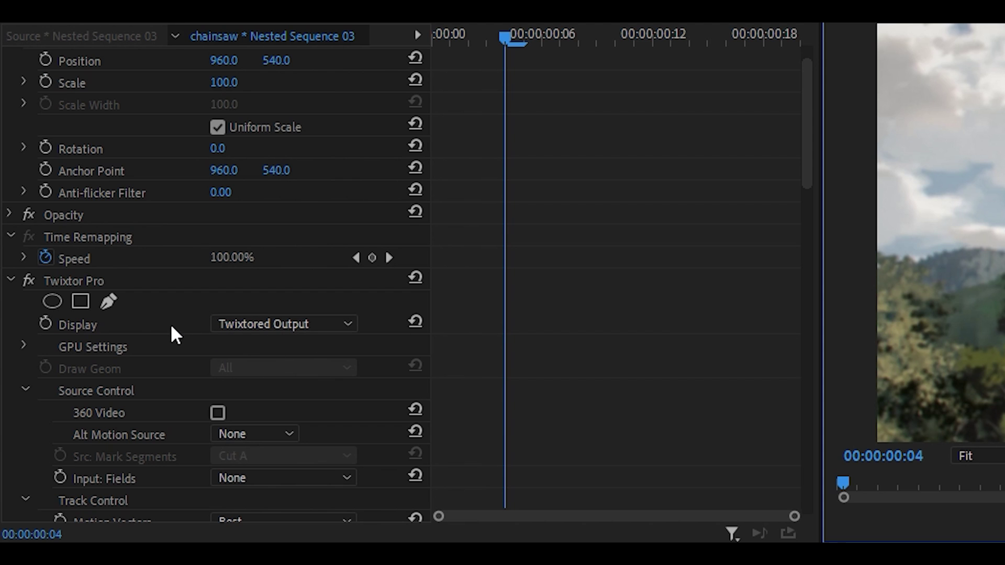
- Return the display to Source and assign Pt 2 to Main_BG Layer with position keyframing enabled on the first frame
left_click(275, 324)
left_click(259, 368)
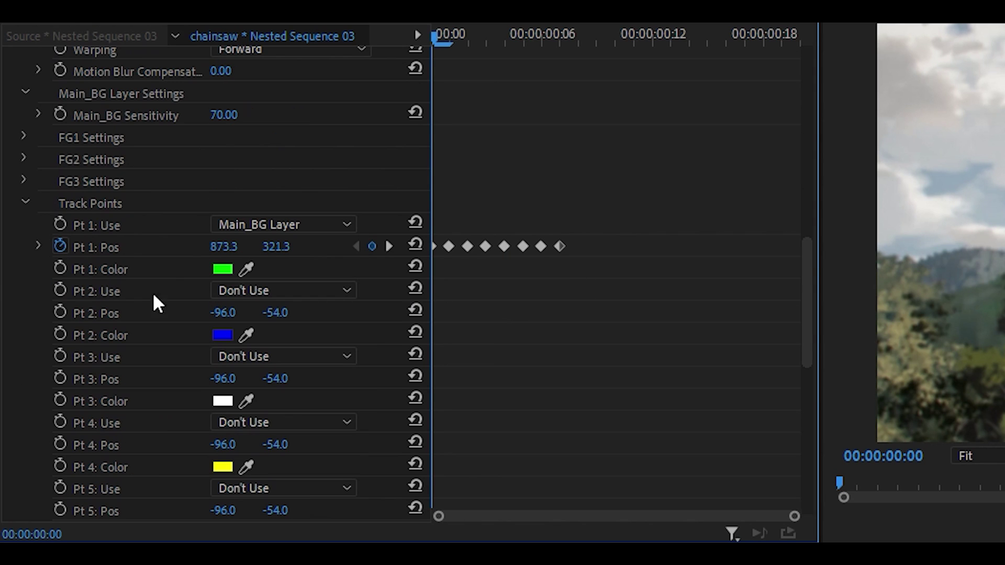
left_click(271, 291)
left_click(280, 401)
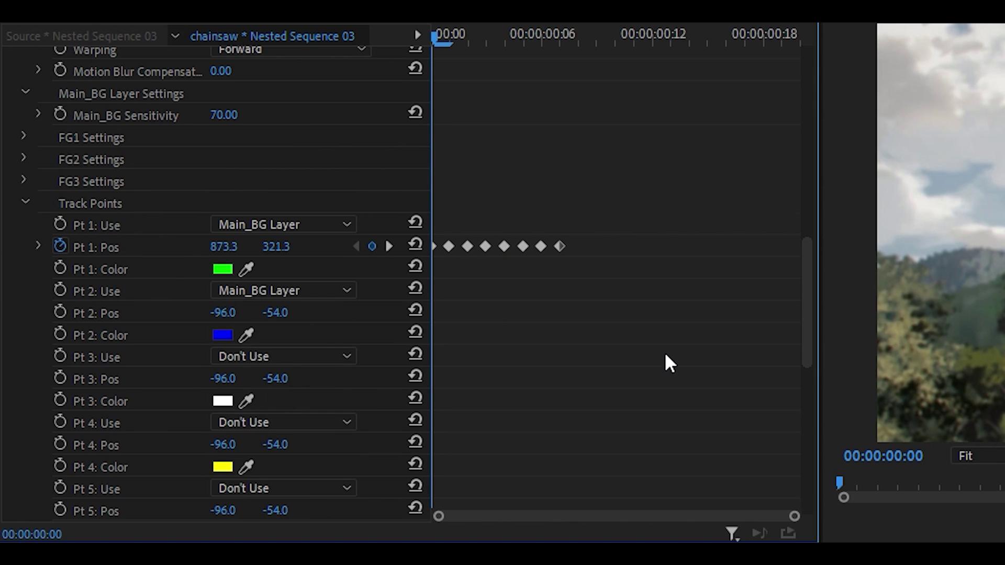
scroll(524, 335, "down", 1)
left_click(61, 291)
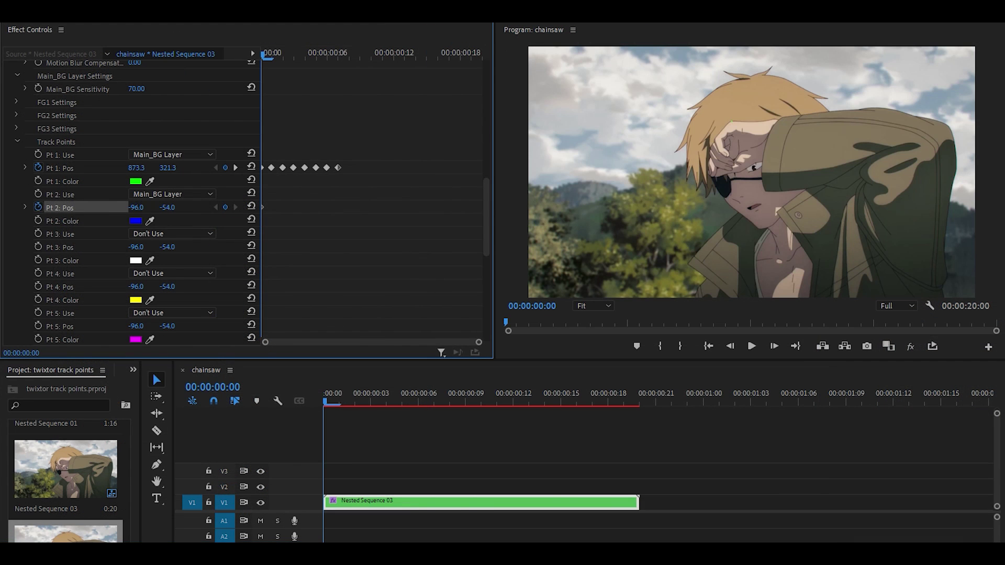
- Set Pt 2: Pos on the first frame to about 526, 445 to bring the point into the picture
left_click_drag(221, 293, 252, 293)
left_click_drag(156, 207, 323, 207)
left_click_drag(220, 207, 262, 208)
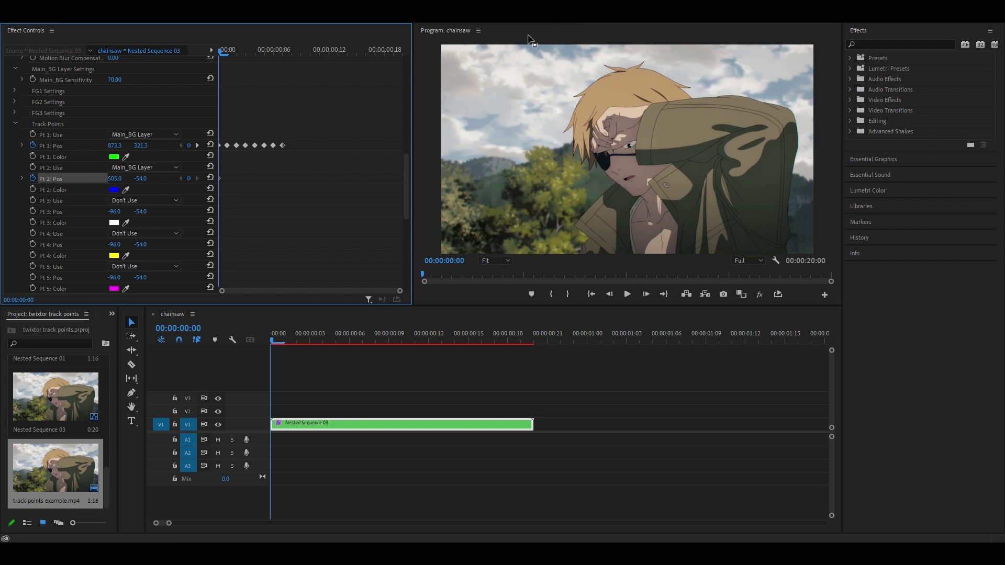
left_click_drag(114, 179, 230, 179)
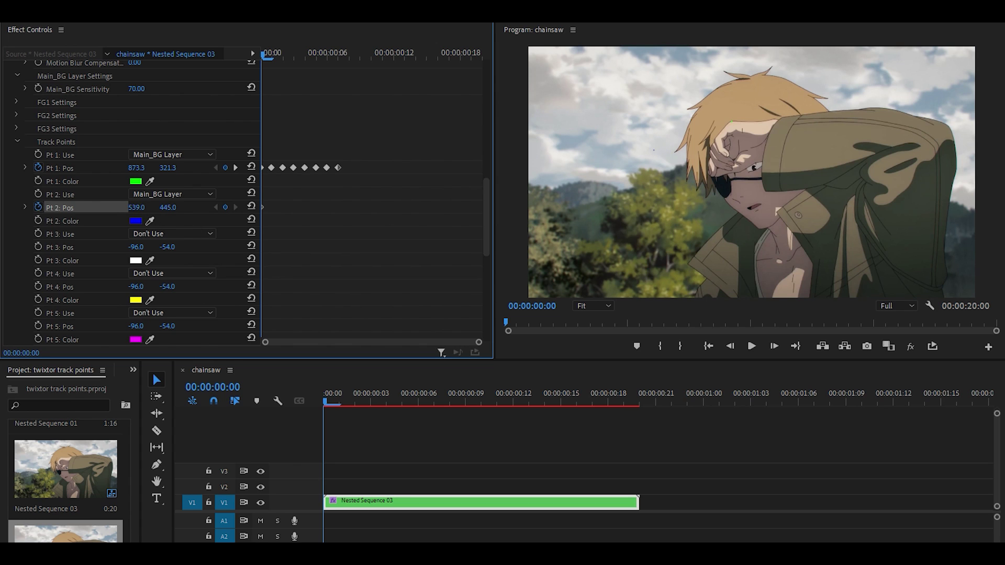
left_click(70, 219)
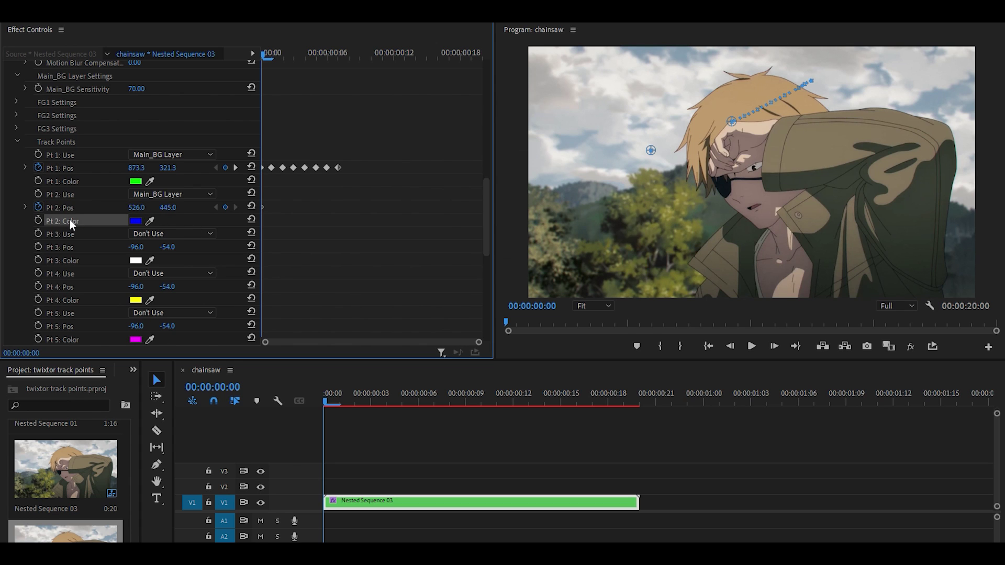
- Magnify the preview to 150% and place track point 2 on the hand's outer knuckle, at about 800, 410
left_click(593, 305)
left_click(594, 384)
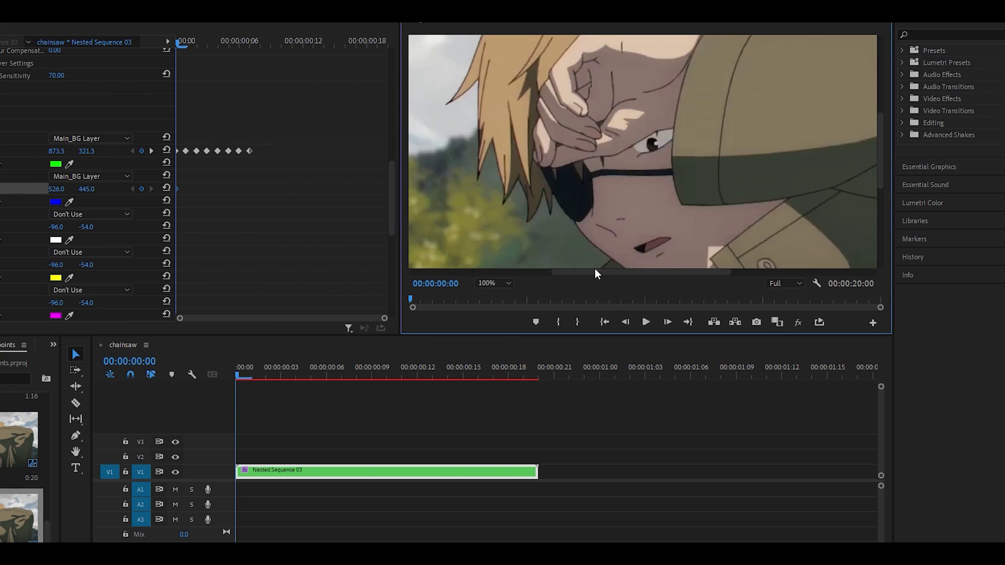
left_click_drag(594, 271, 582, 272)
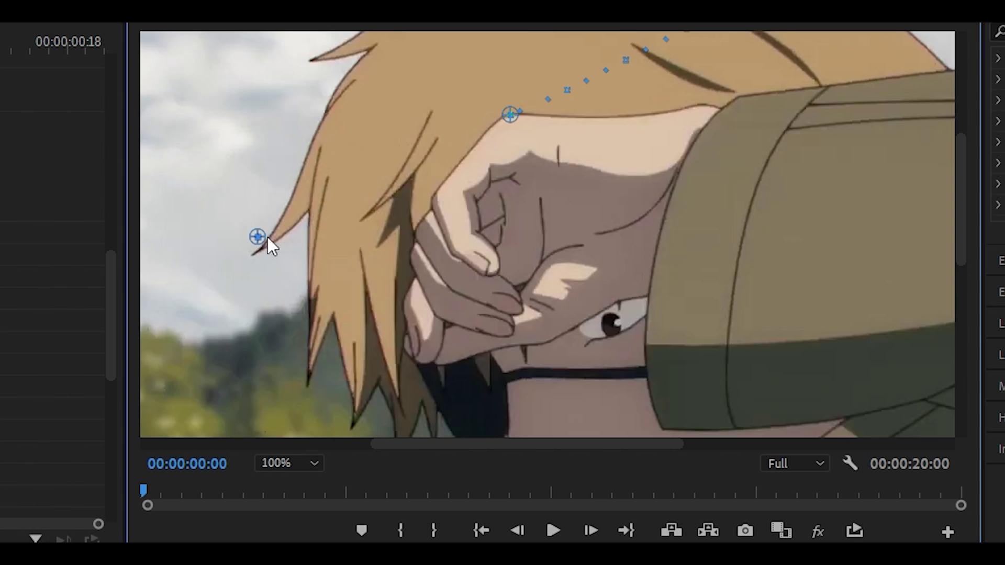
left_click_drag(268, 237, 426, 205)
scroll(429, 201, "up", 1)
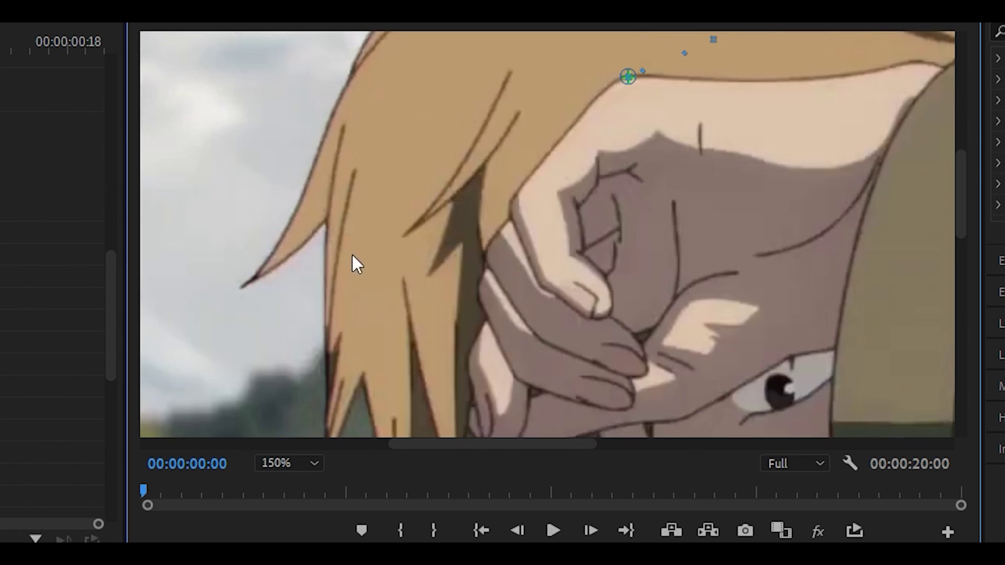
left_click(513, 219)
- Keyframe Pt 2: Pos frame by frame from frame 1 along the same knuckle, at about 956.7, 302 on frame 3, and check its path
key("Right")
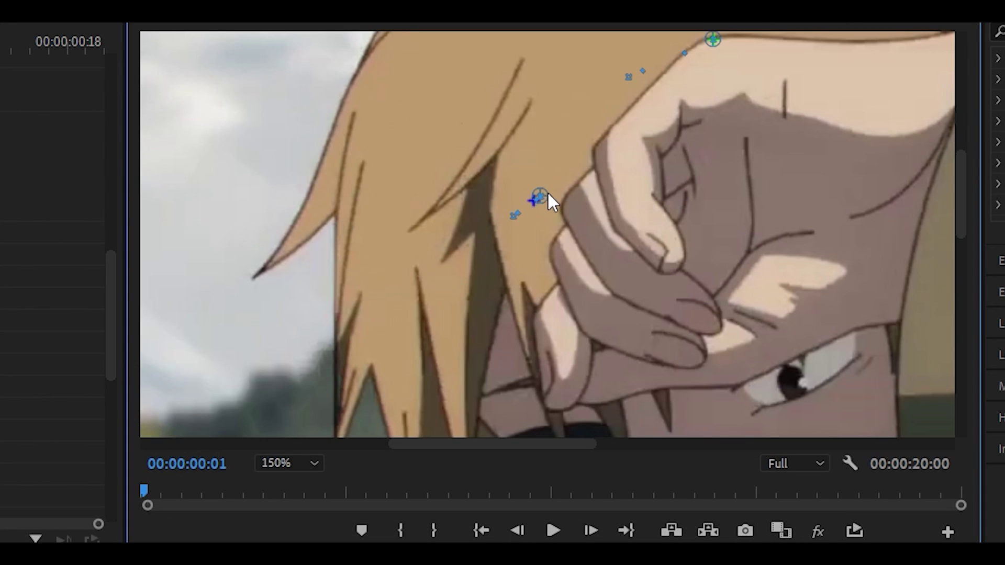
left_click_drag(548, 194, 576, 182)
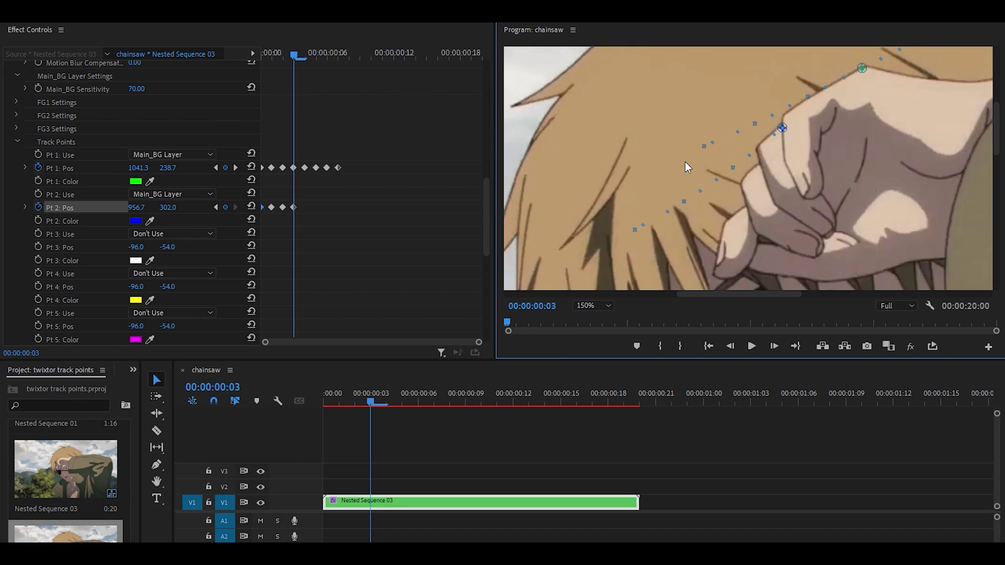
left_click(385, 243)
key("Right")
left_click_drag(782, 127, 803, 114)
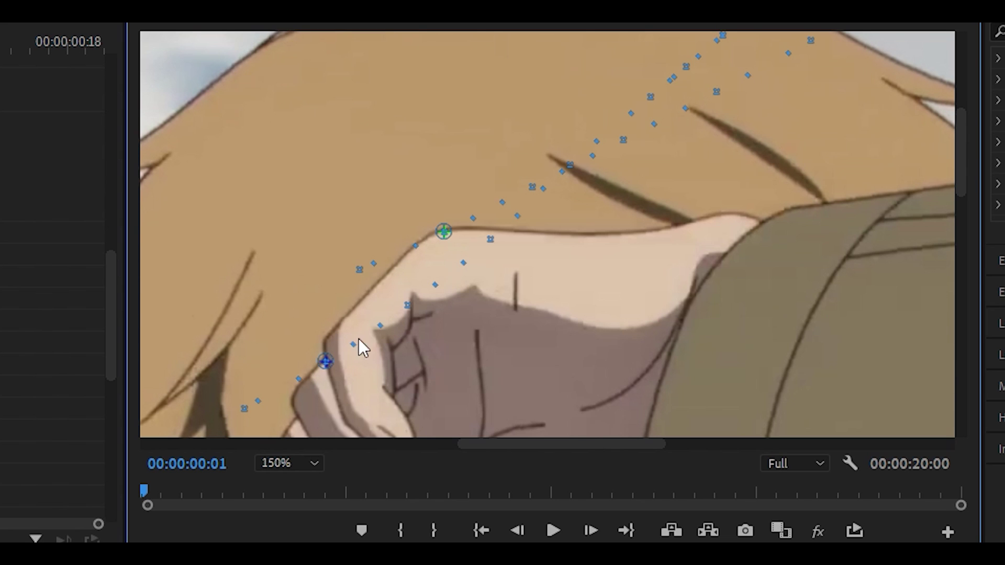
key("Right")
key("Right")
key("Right")
key("Right")
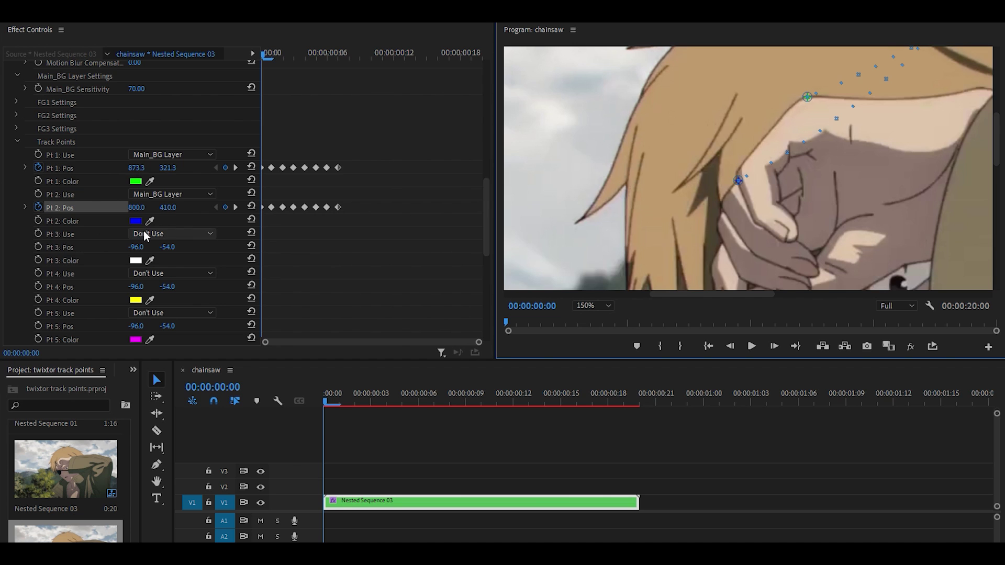
- Assign Pt 3 to Main_BG Layer and enable keyframing for its position on the first frame
left_click(147, 233)
left_click(61, 237)
left_click(39, 247)
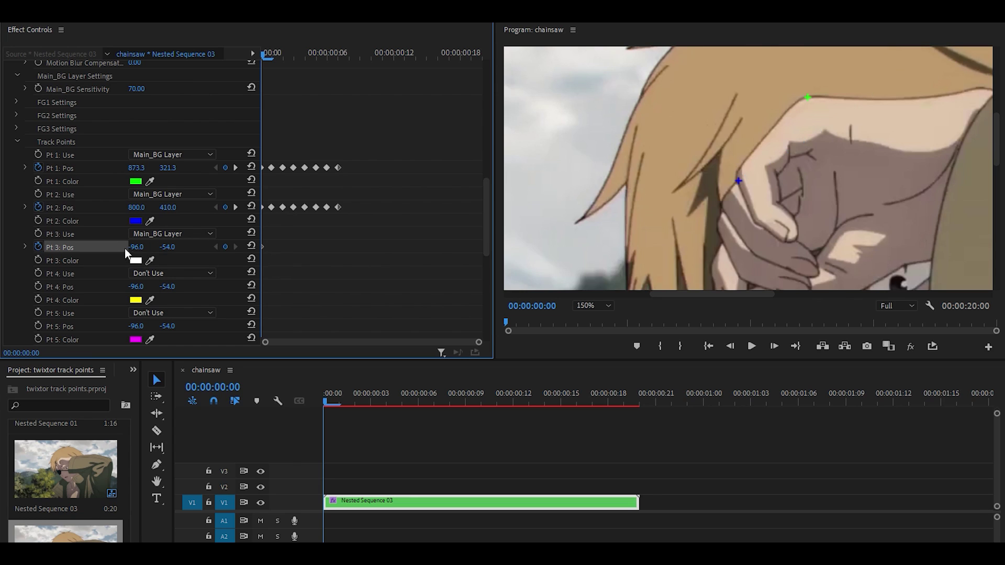
- Set Pt 3: Pos on the first frame to 800, 450
left_click_drag(134, 251, 261, 252)
left_click(142, 248)
type("800")
key("Tab")
type("450")
key("Return")
left_click(69, 261)
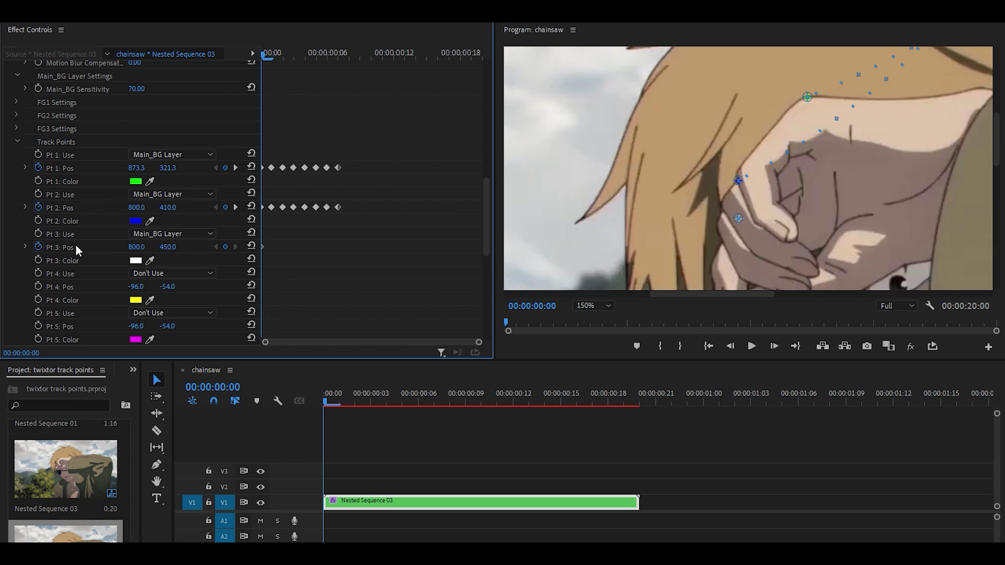
- Place track point 3 on the outer edge of the finger below track point 2, at about 782.7, 444
left_click(76, 247)
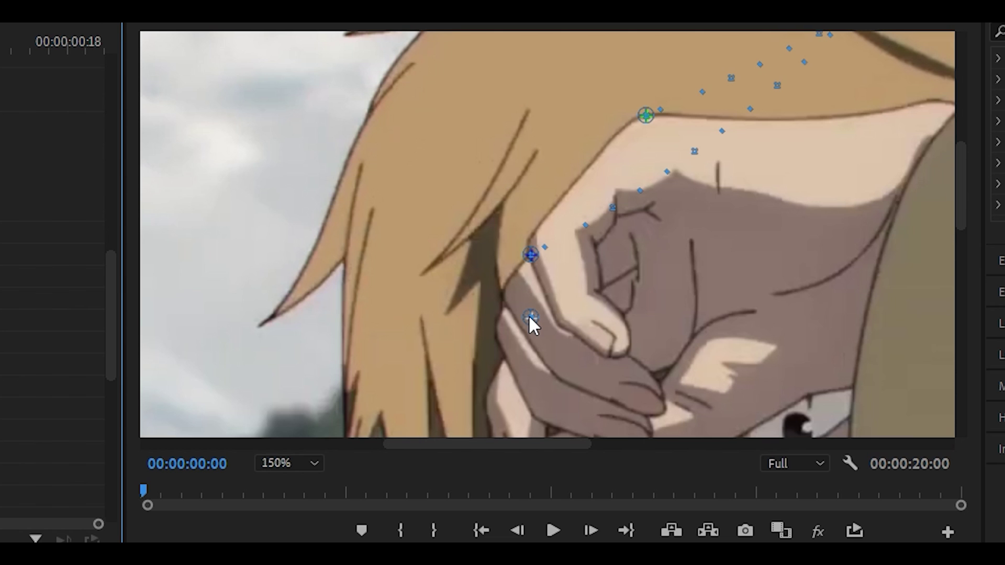
left_click(738, 217)
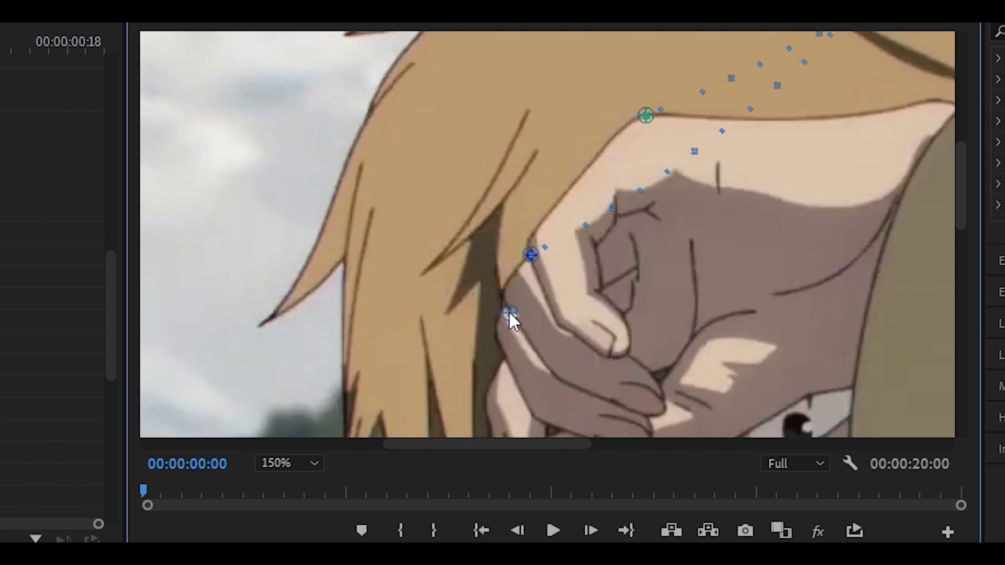
left_click_drag(496, 443, 533, 436)
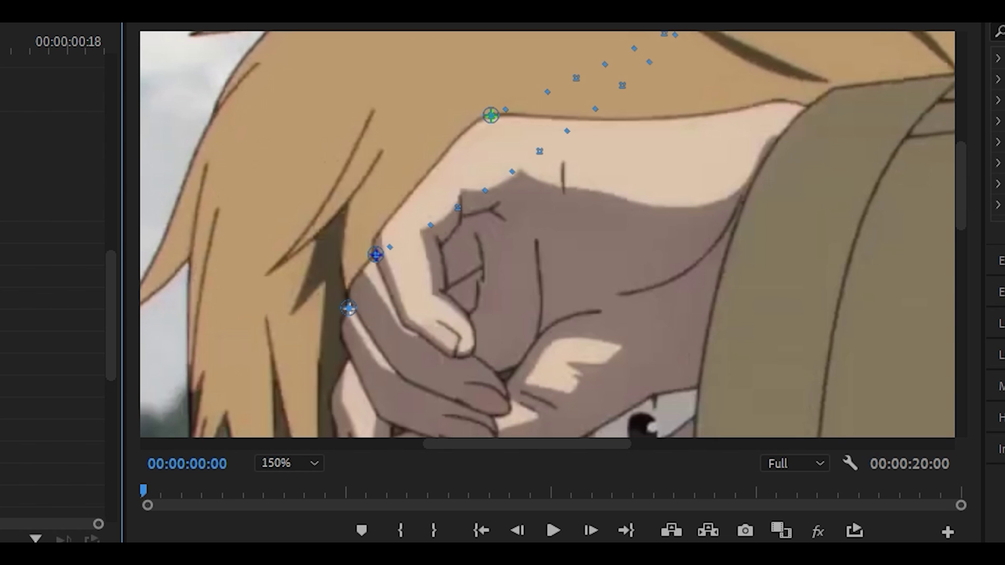
- Examine frames 1 to 4 back and forth to locate the finger edge that track point 3 must follow
key("Right")
key("Right")
key("Right")
key("Right")
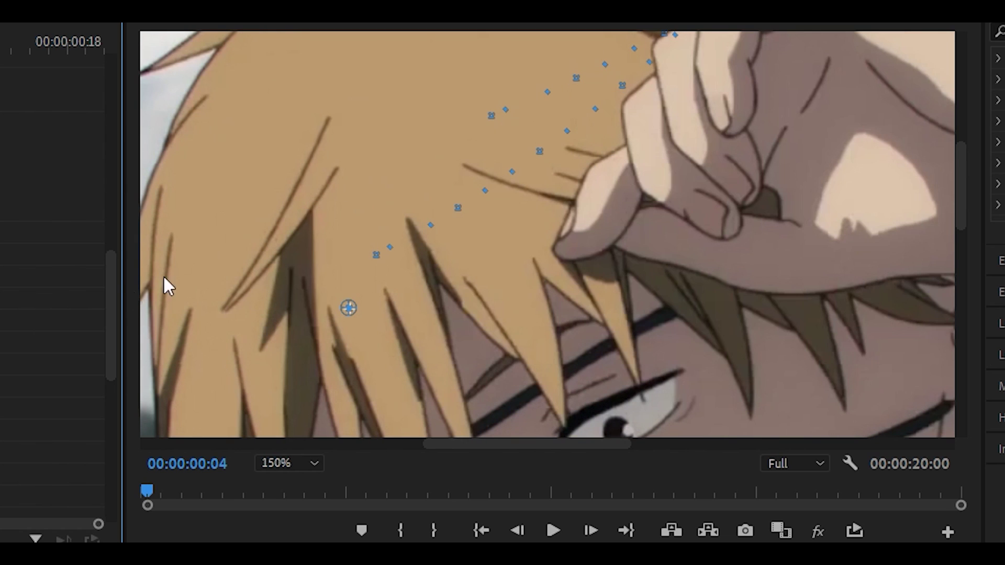
key("Left")
key("Left")
key("Left")
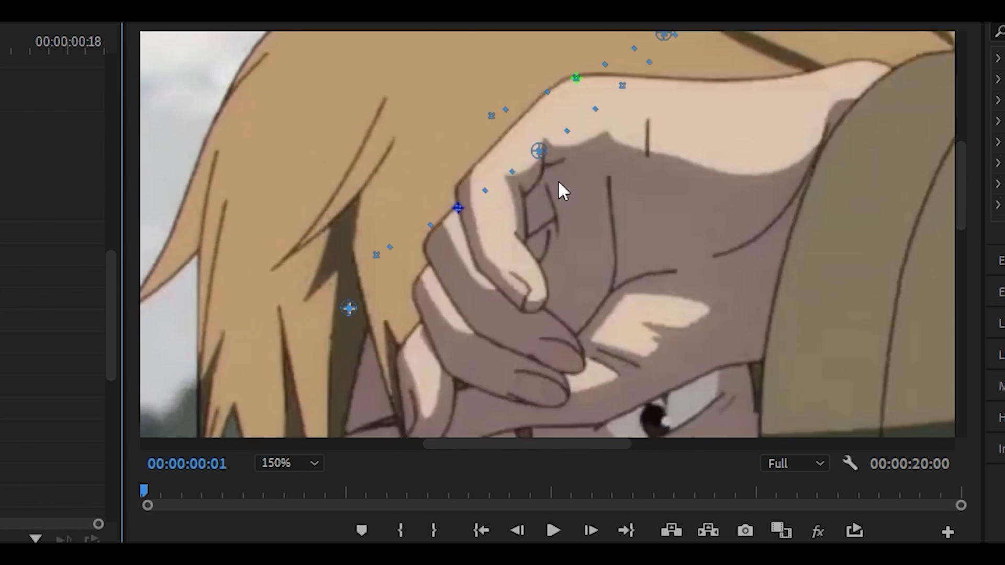
key("Right")
key("Right")
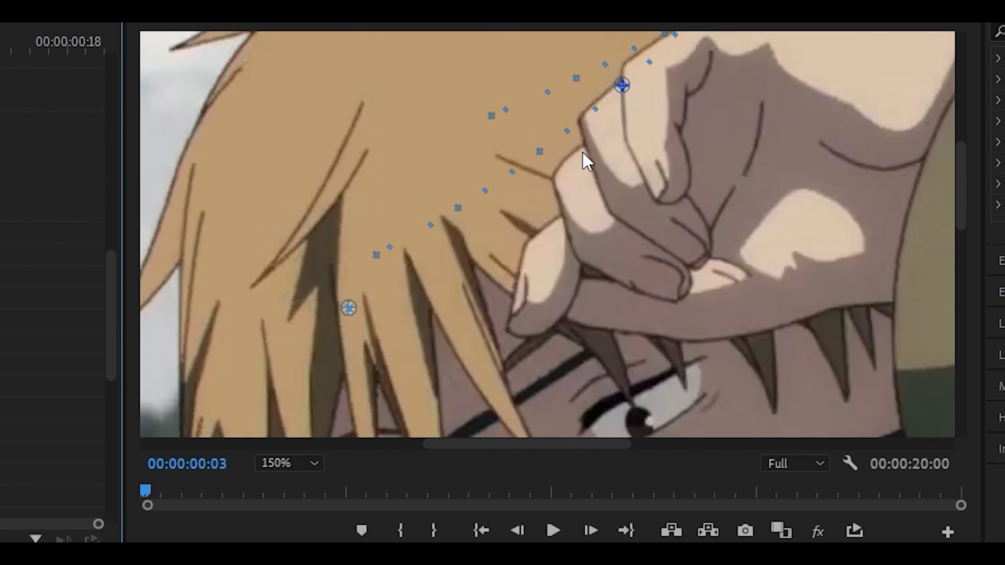
key("Left")
key("Left")
key("Right")
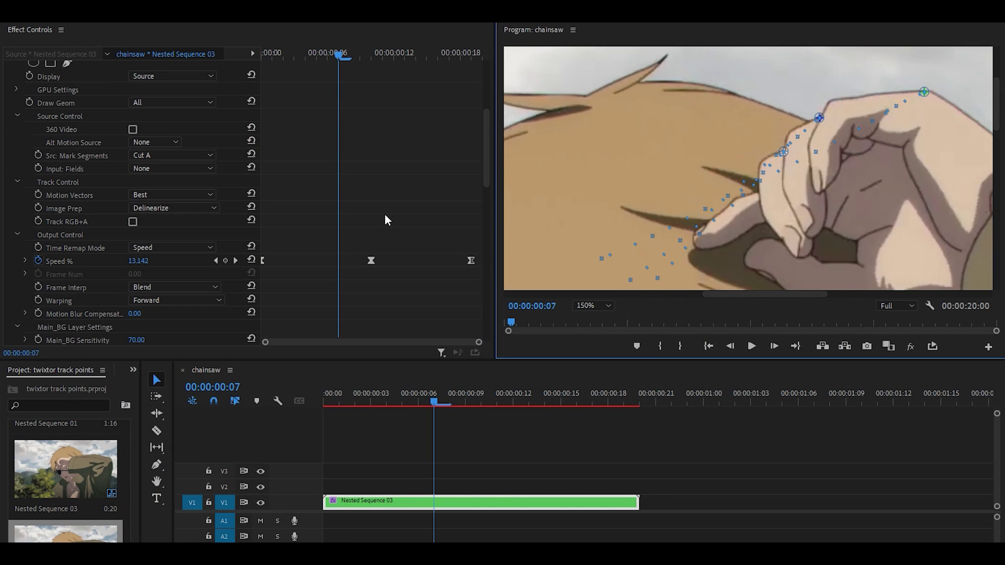
- Set the display to Twixtored Output, fit the preview and inspect the hand from frame 7 back to frame 4
scroll(384, 214, "up", 3)
left_click(183, 151)
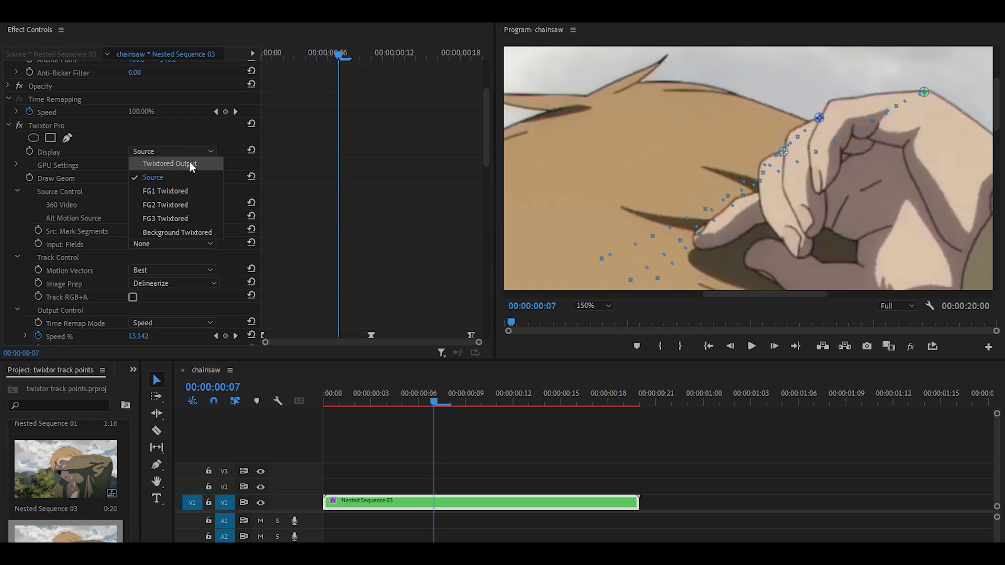
left_click(174, 164)
left_click(595, 305)
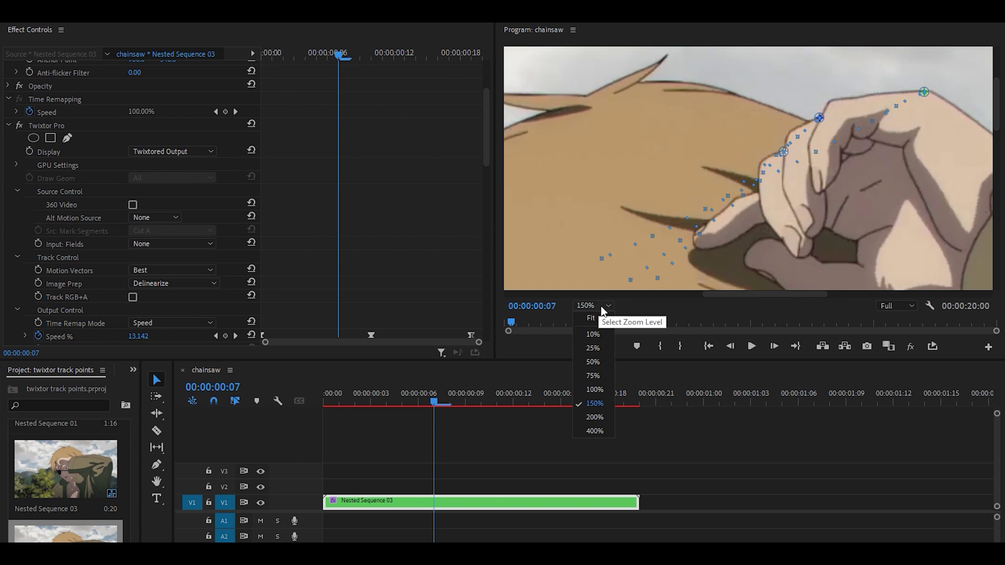
left_click(590, 318)
key("Left")
key("Left")
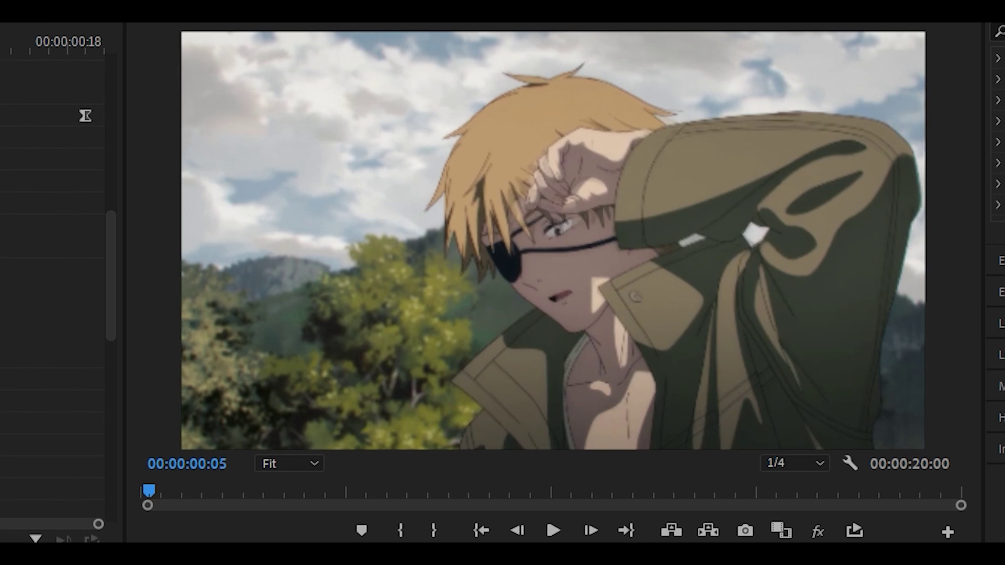
key("Left")
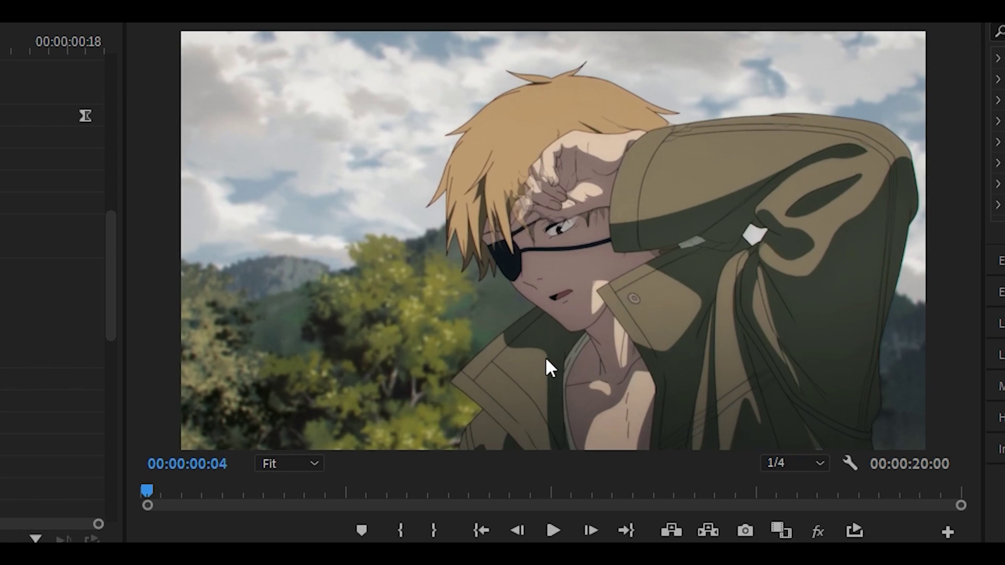
key("grave")
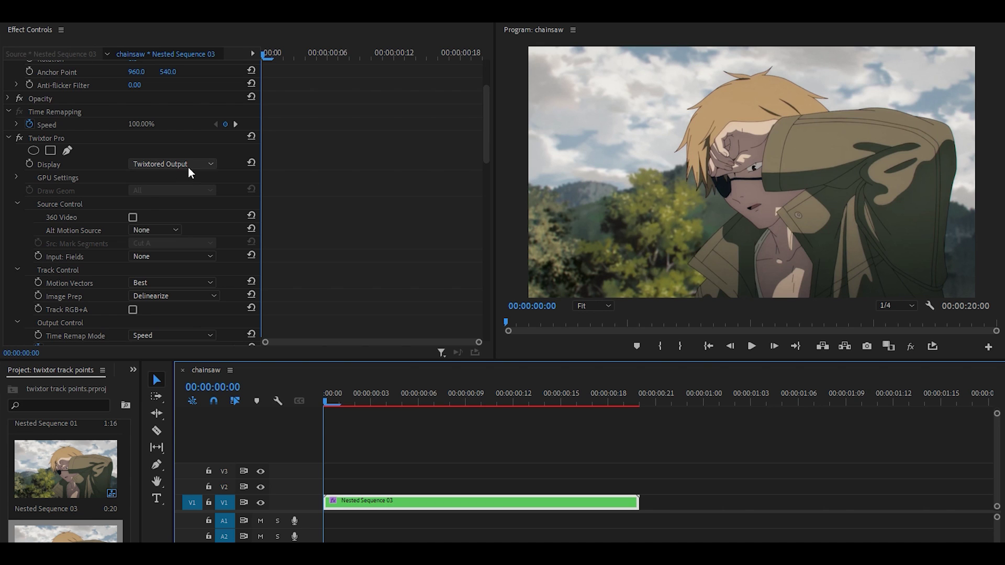
- Return the Twixtor Pro display to Source and go to the Track Points settings
left_click(188, 165)
left_click(197, 191)
scroll(362, 171, "down", 16)
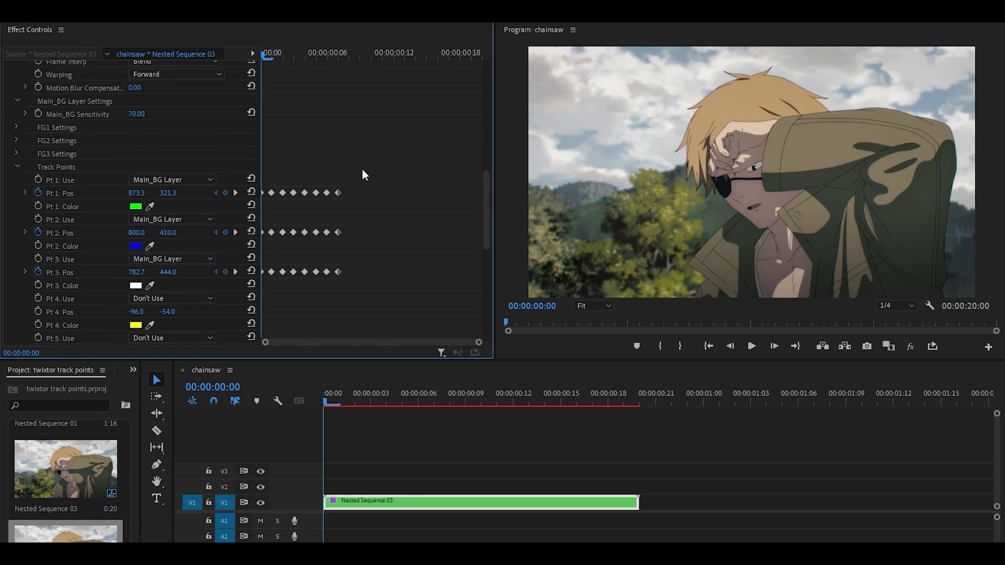
- Assign track point 4 to Main_BG Layer, turn on keyframing for its position and set it to 800, 500
left_click(594, 306)
left_click(602, 384)
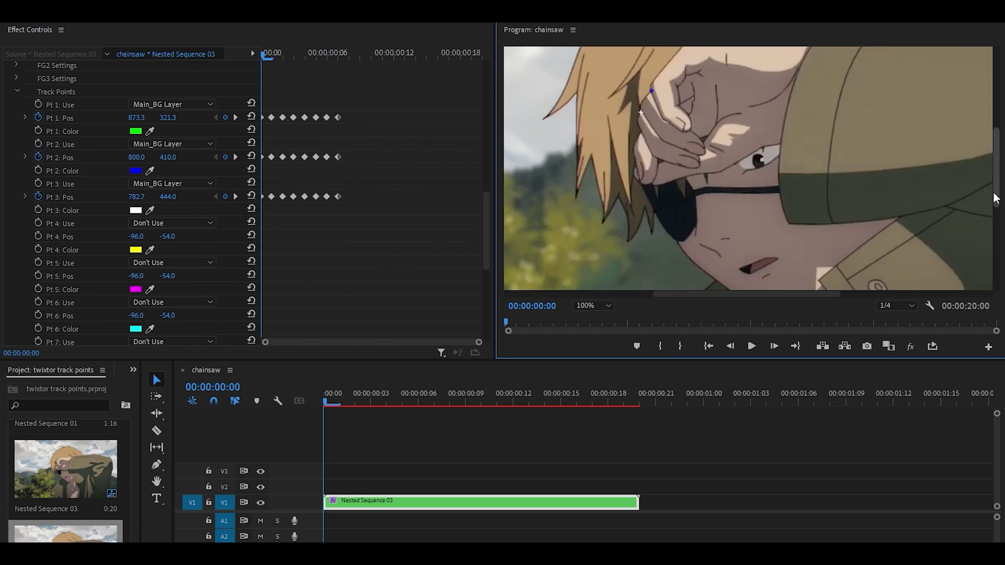
left_click_drag(997, 196, 824, 195)
left_click(177, 224)
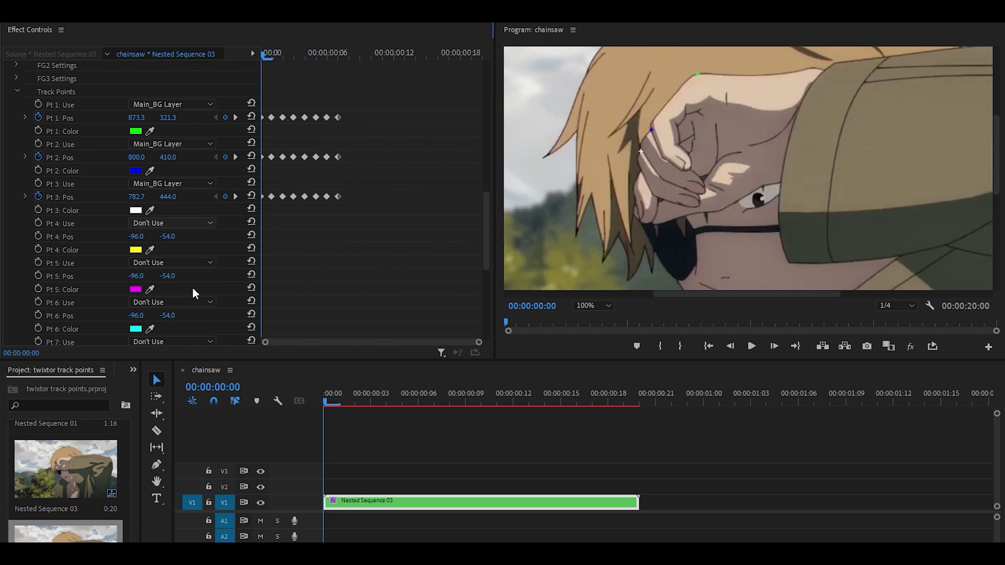
left_click(192, 288)
left_click(38, 236)
left_click(136, 236)
type("800")
key("Tab")
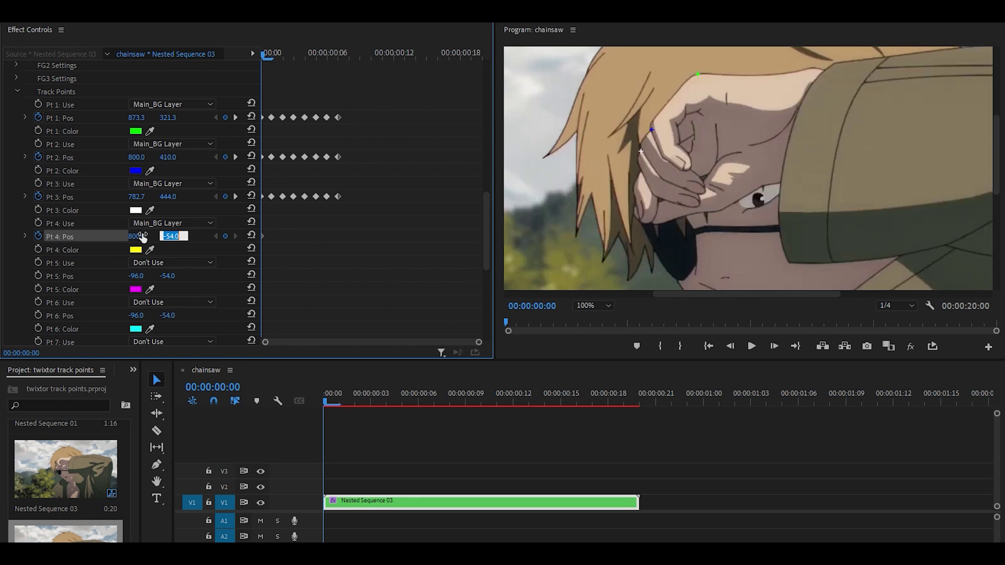
type("500")
key("Return")
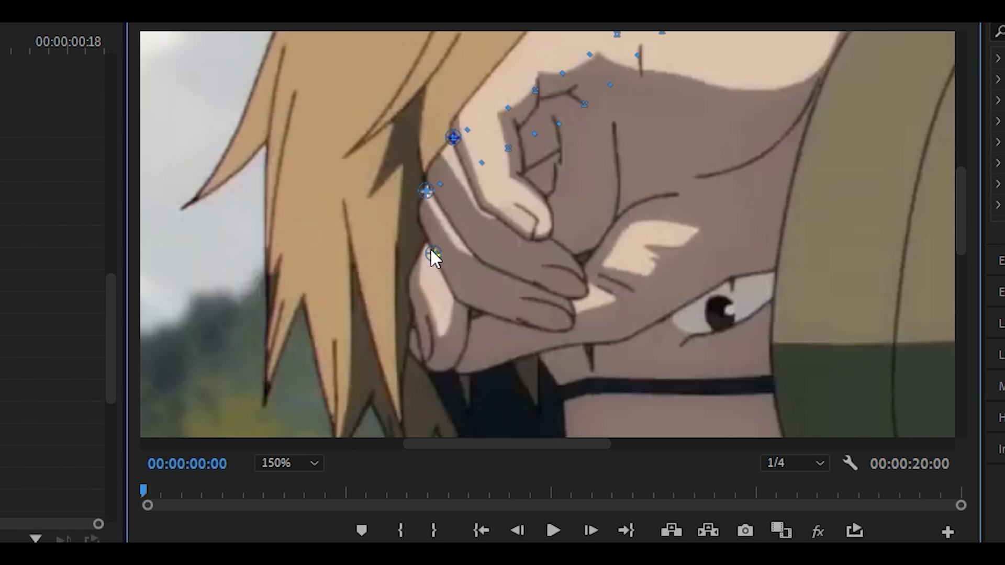
- Place track point 4 on the finger edge below track point 3 at 783.3, 476.7 and keyframe it frame by frame along that edge
key("Right")
left_click_drag(429, 244, 500, 212)
key("Right")
left_click_drag(575, 274, 639, 202)
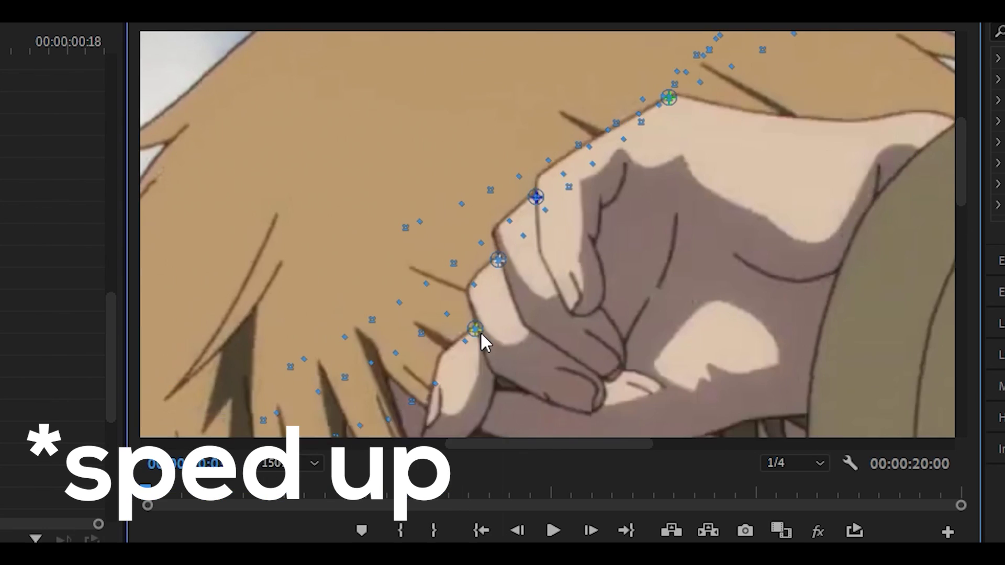
key("Right")
left_click_drag(476, 330, 539, 260)
key("Right")
left_click_drag(538, 260, 605, 190)
key("Home")
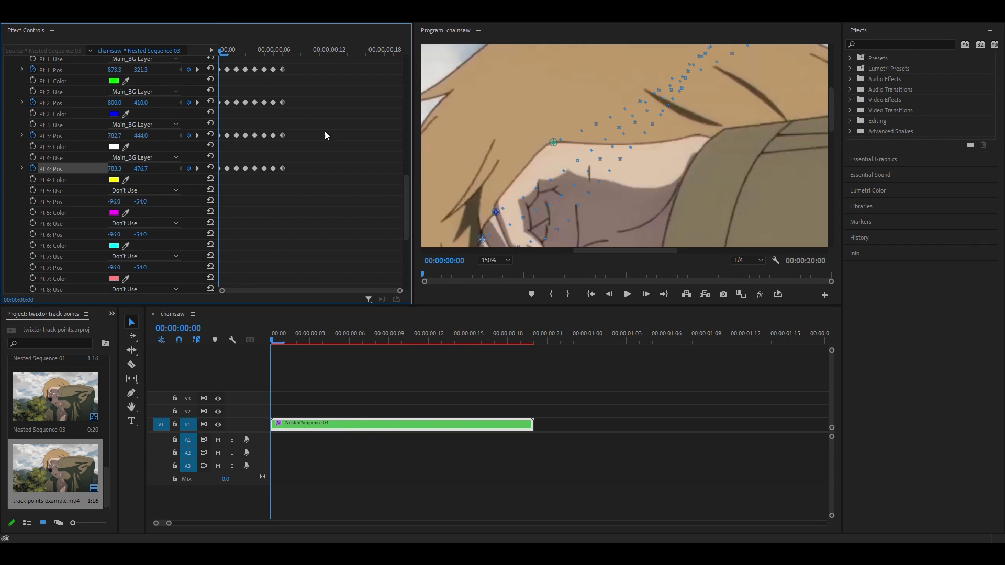
- Assign track point 5 to Main_BG Layer, place it on the little finger's edge at 771.3, 504.7 and keyframe it frame by frame
left_click_drag(829, 129, 831, 143)
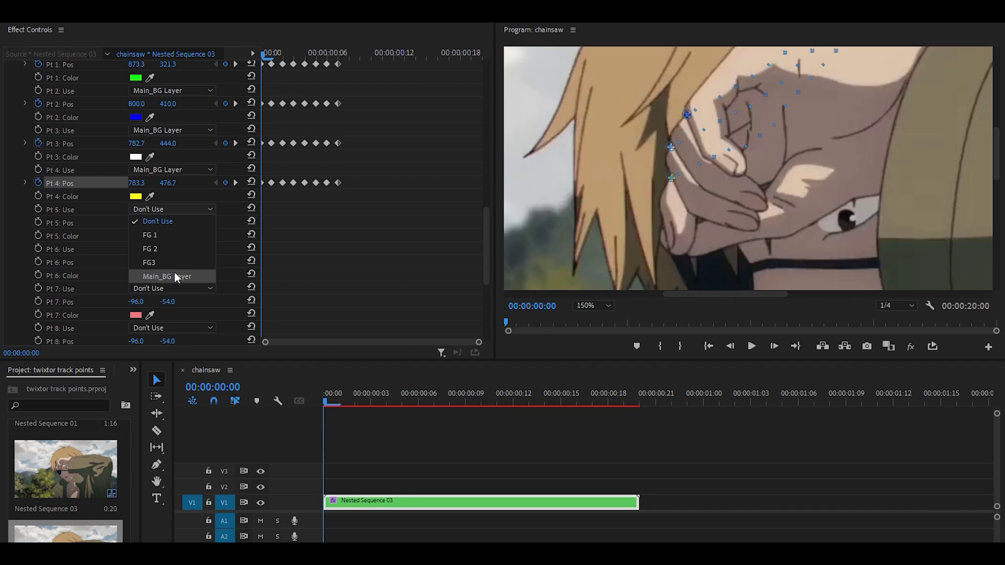
left_click(175, 275)
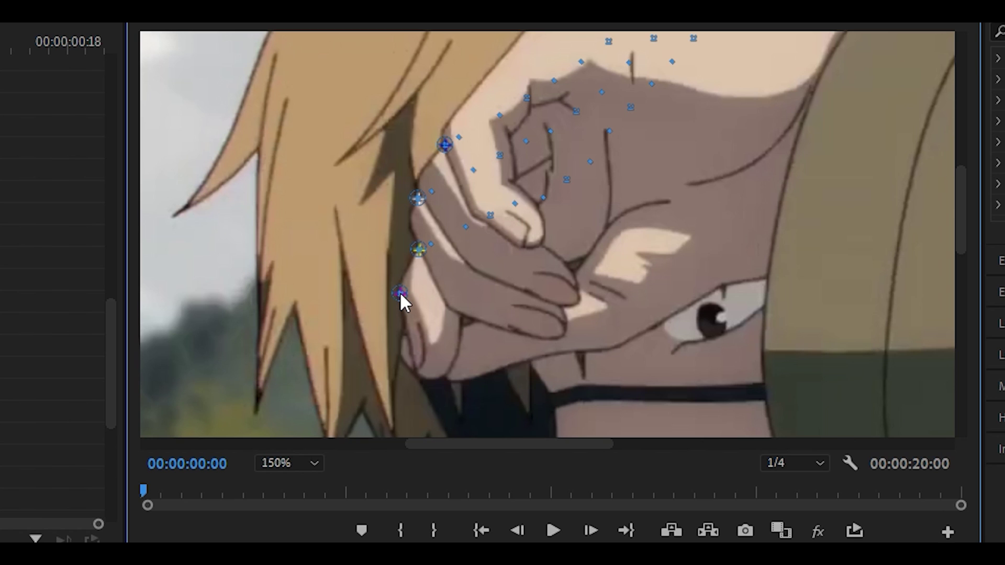
key("Right")
left_click(456, 268)
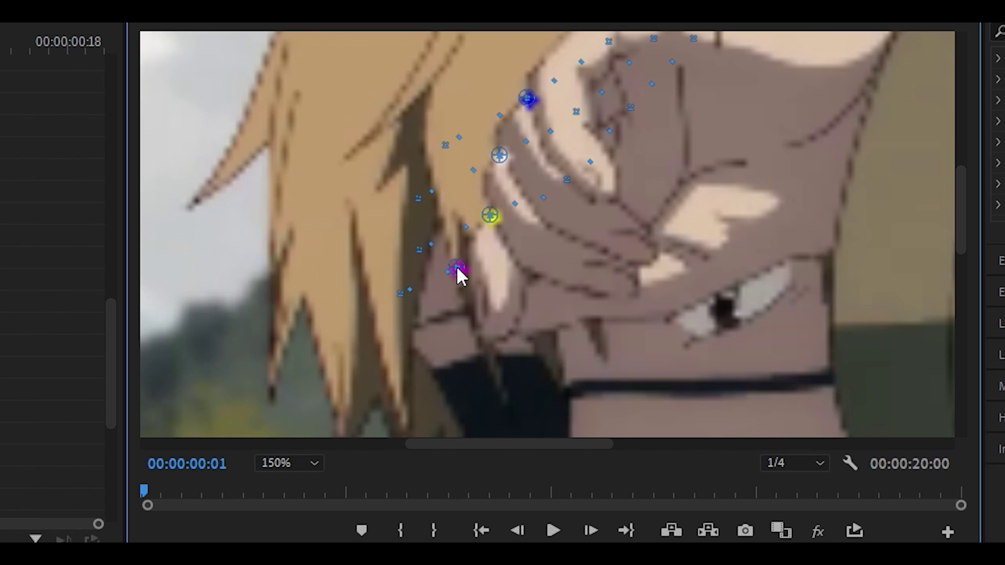
key("Right")
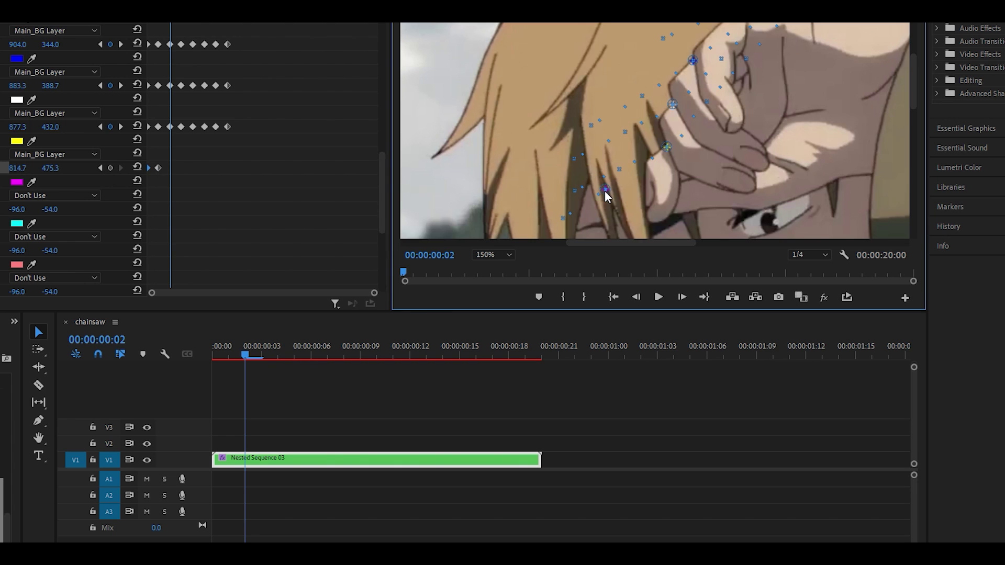
left_click_drag(606, 192, 647, 164)
key("Right")
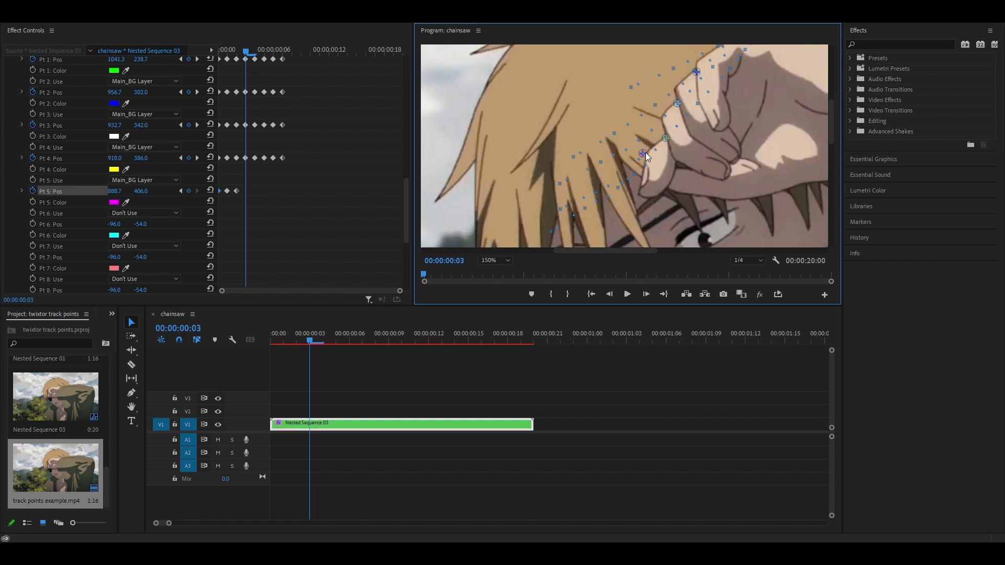
key("Right")
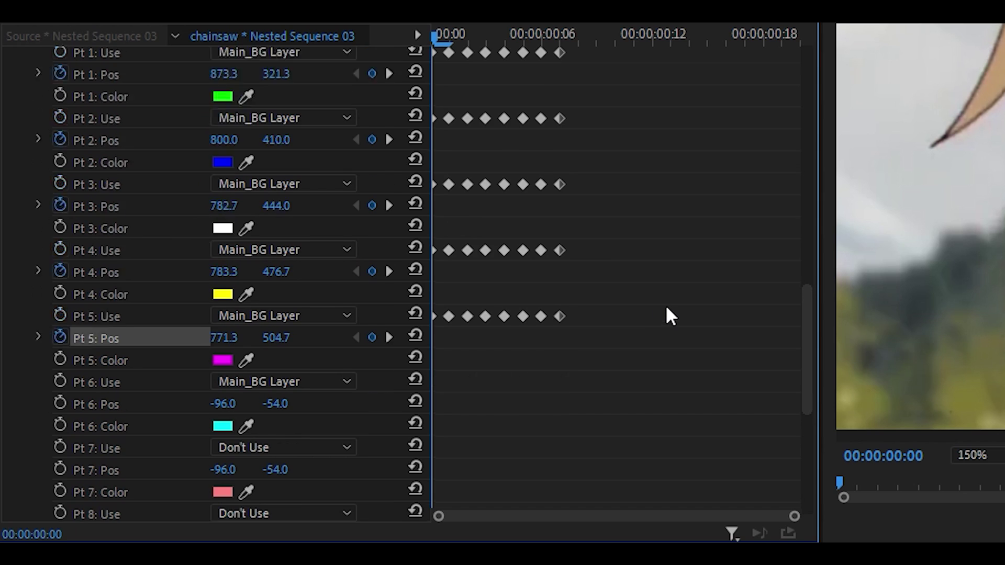
- Place track point 6 on the lower corner of the hand below track point 5, at 782.0, 552.7
scroll(666, 308, "up", 4)
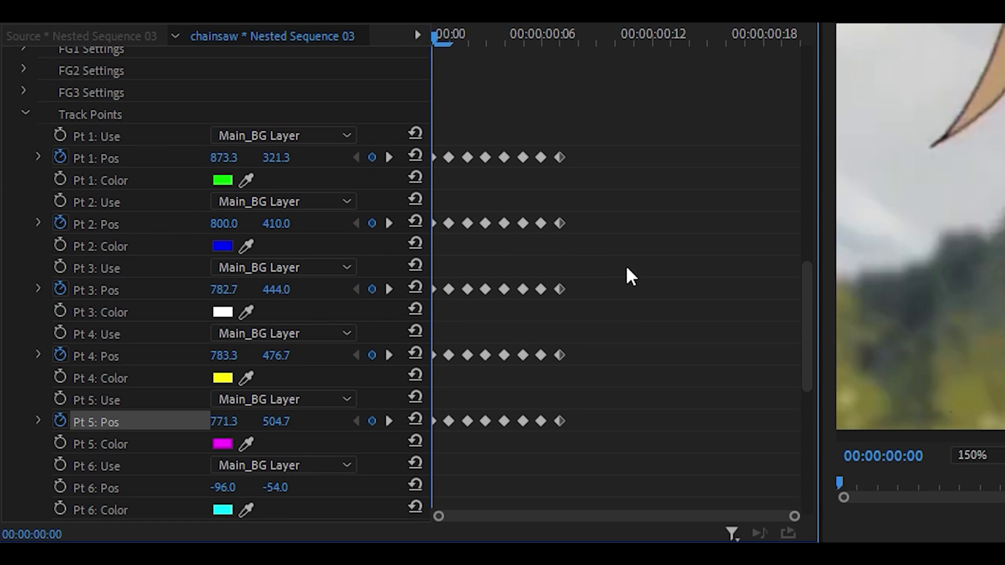
scroll(628, 270, "down", 8)
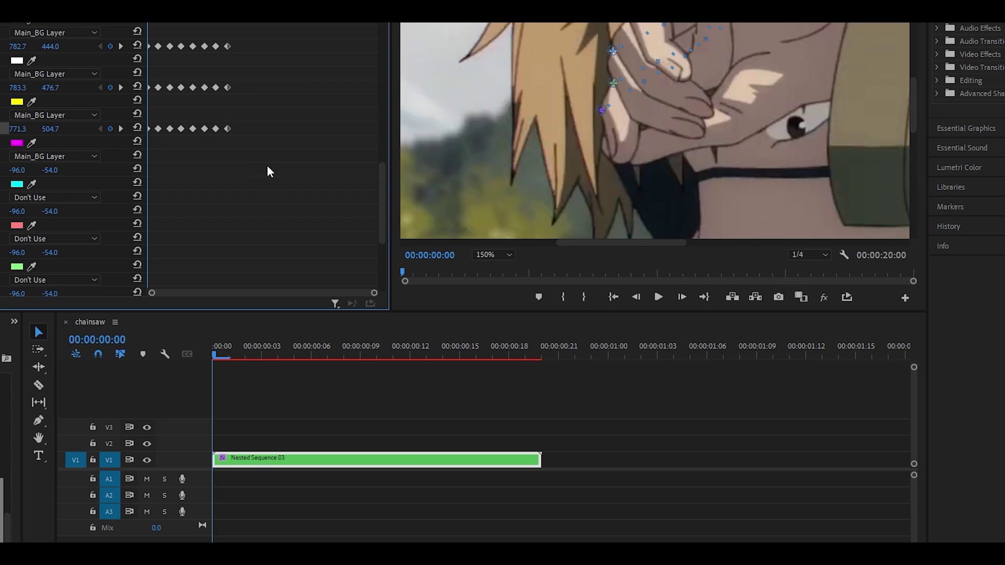
scroll(303, 155, "down", 4)
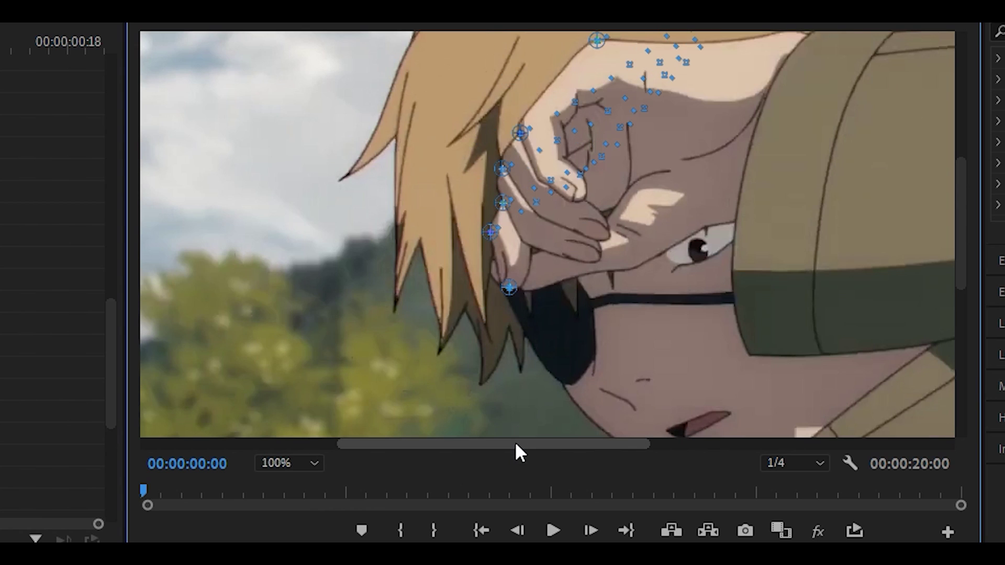
- Examine frames 0 to 6 to locate the lower corner of the hand that track point 6 must follow
left_click_drag(515, 441, 592, 440)
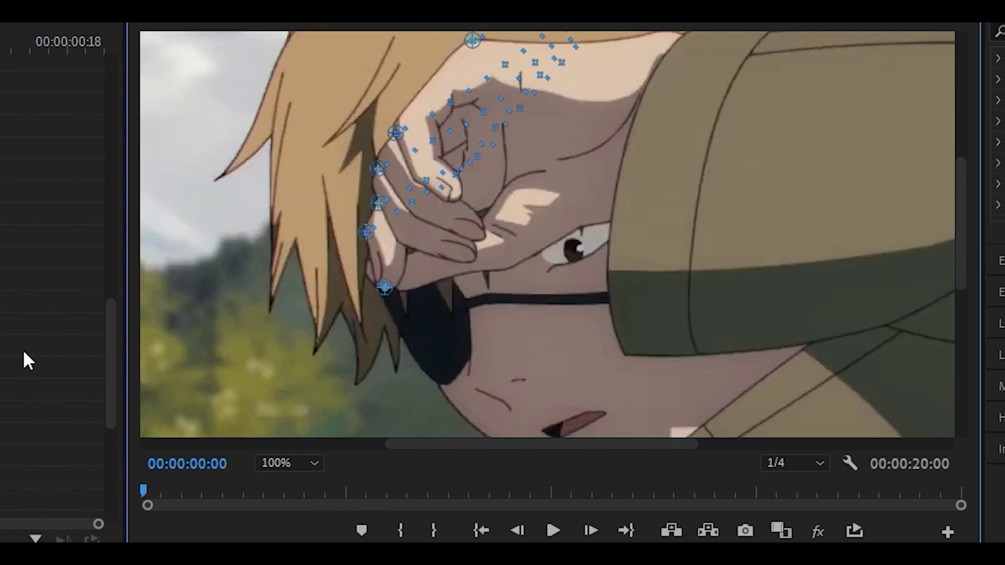
key("Right")
key("Right")
key("Right")
key("Right")
scroll(532, 155, "up", 2)
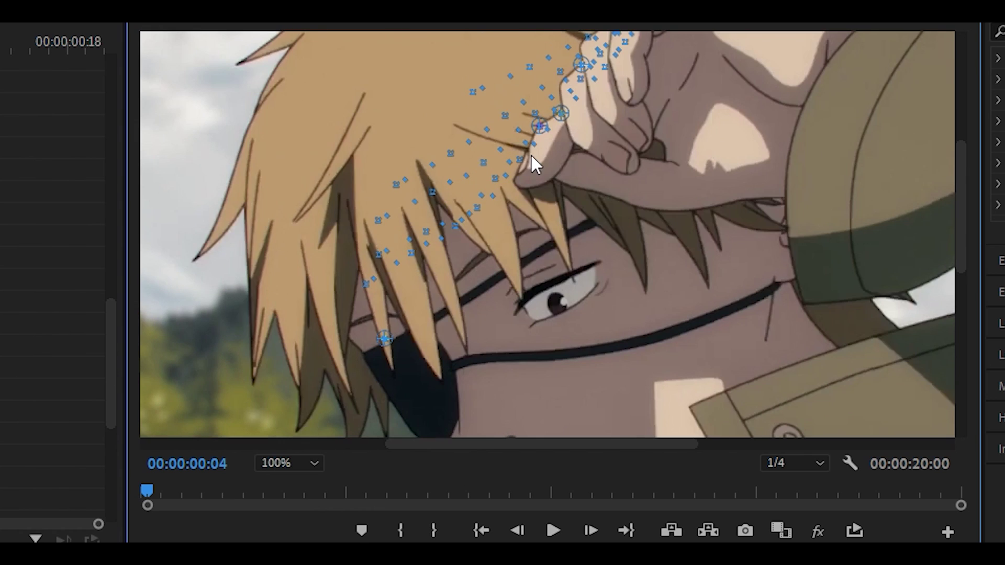
key("Right")
key("Right")
- Keyframe track point 6 frame by frame on the tip of the little finger, comparing frames 2 and 3
left_click_drag(962, 241, 966, 231)
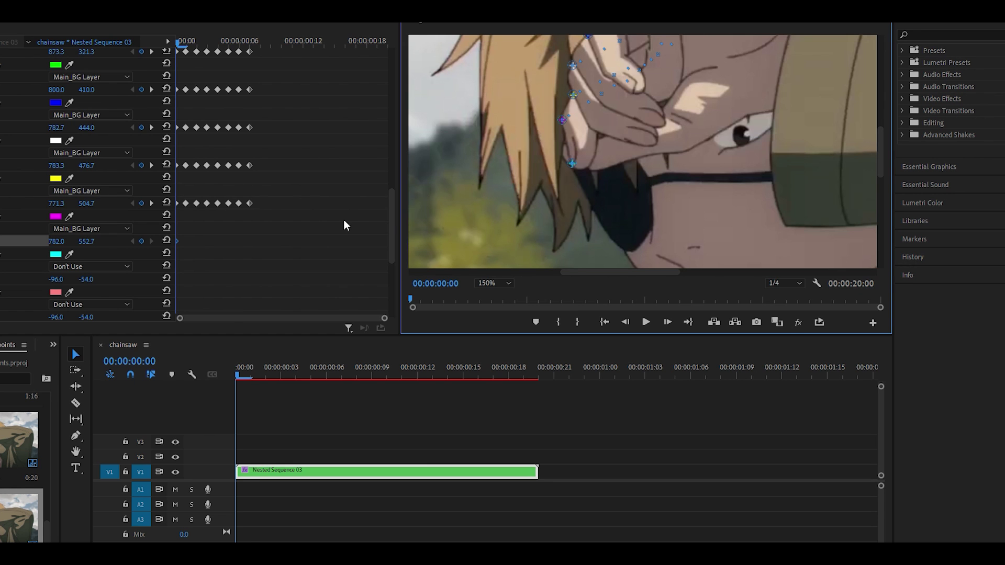
key("Right")
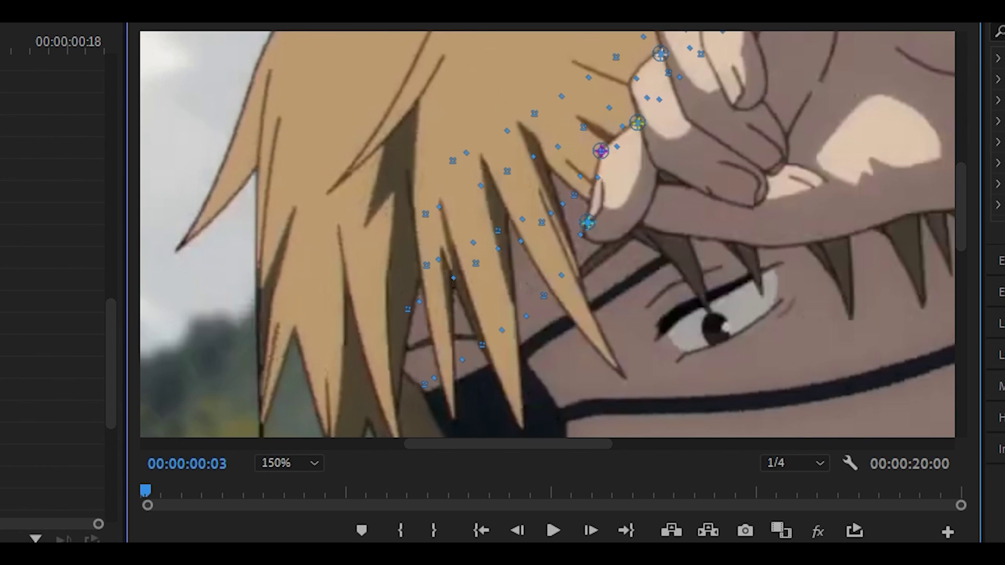
key("Left")
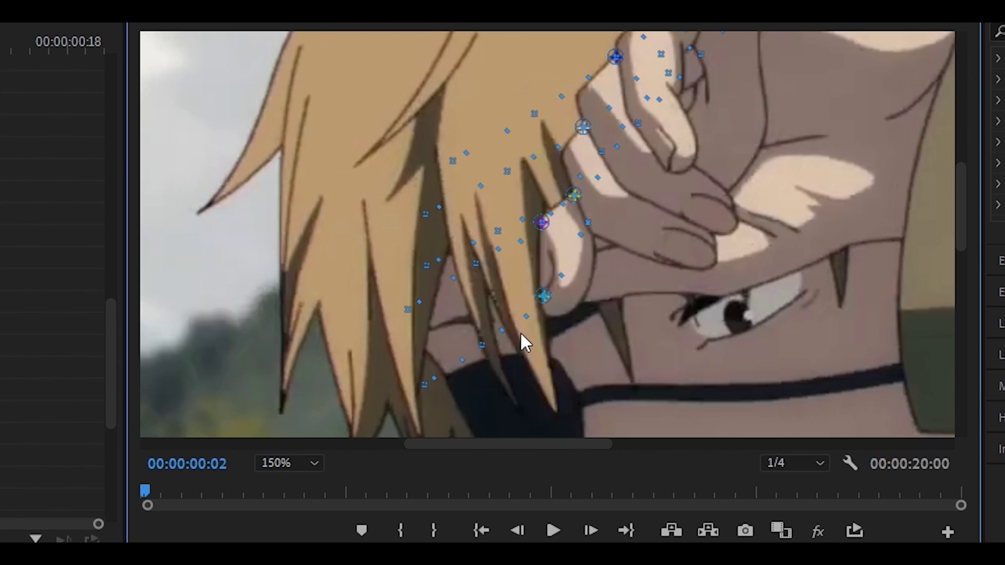
key("Right")
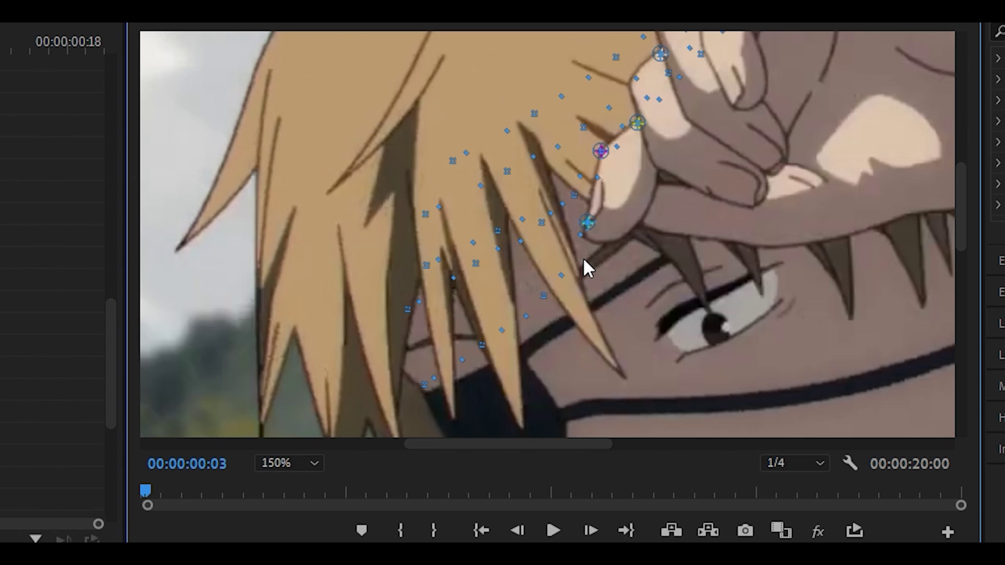
- Examine the lower edge of the hand through frames 0 to 4 to find a spot for track point 7
left_click_drag(533, 445, 547, 445)
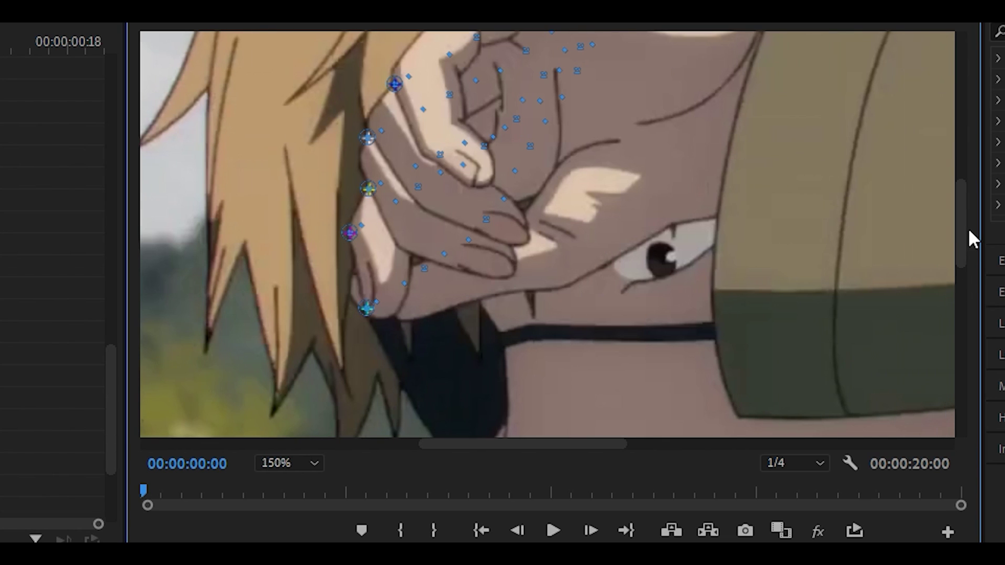
left_click_drag(964, 214, 963, 210)
key("Right")
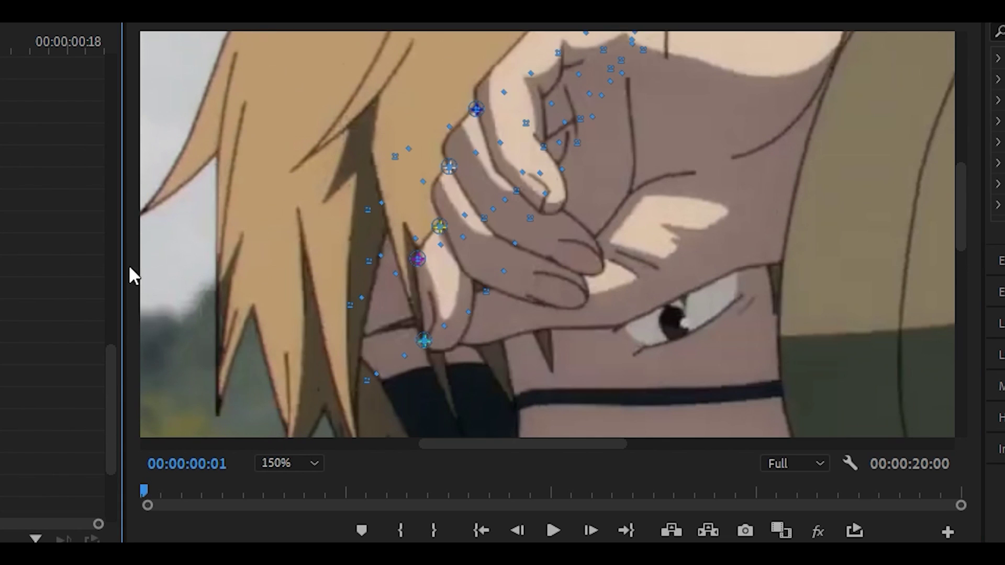
key("Right")
key("Right")
key("Right")
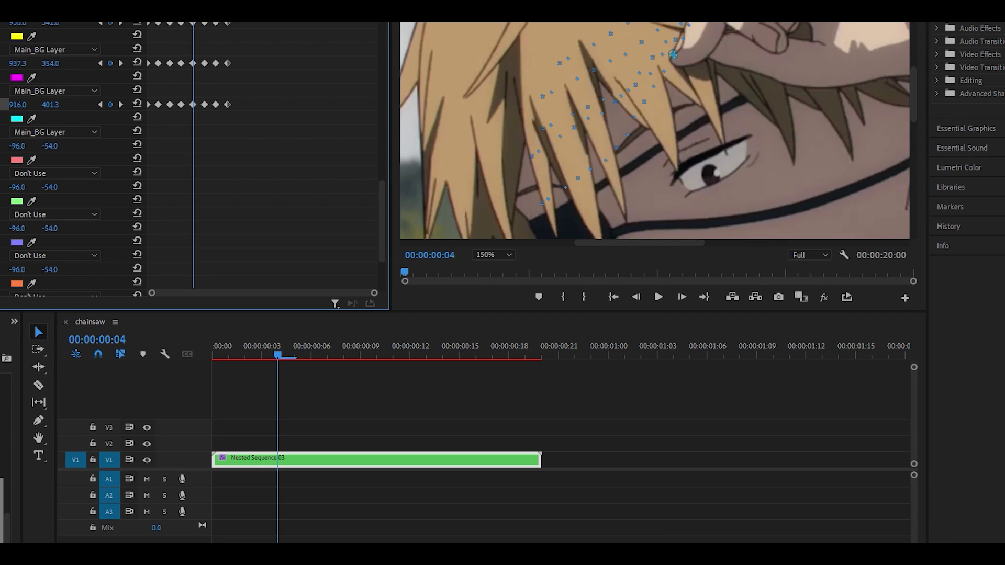
key("Left")
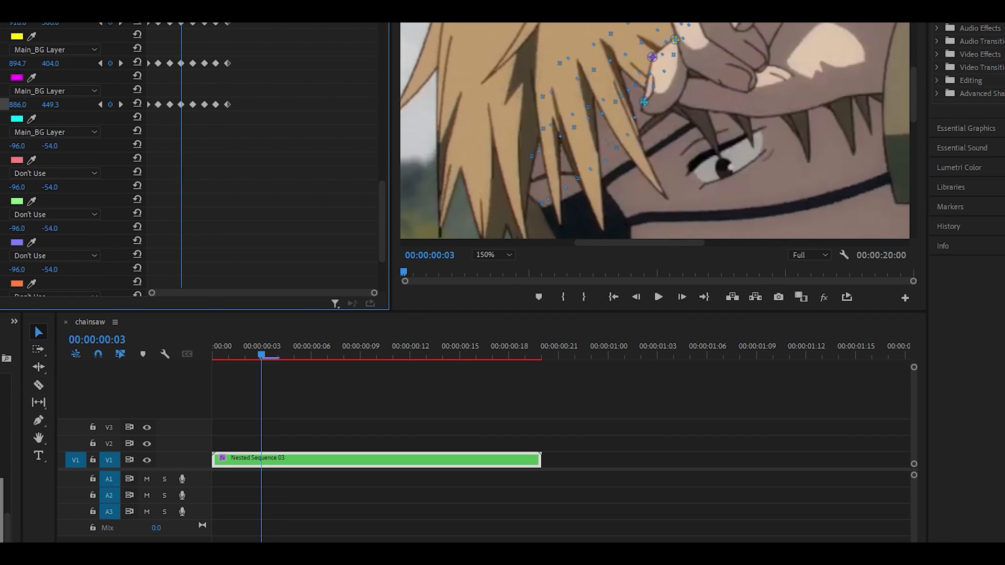
left_click_drag(248, 53, 216, 56)
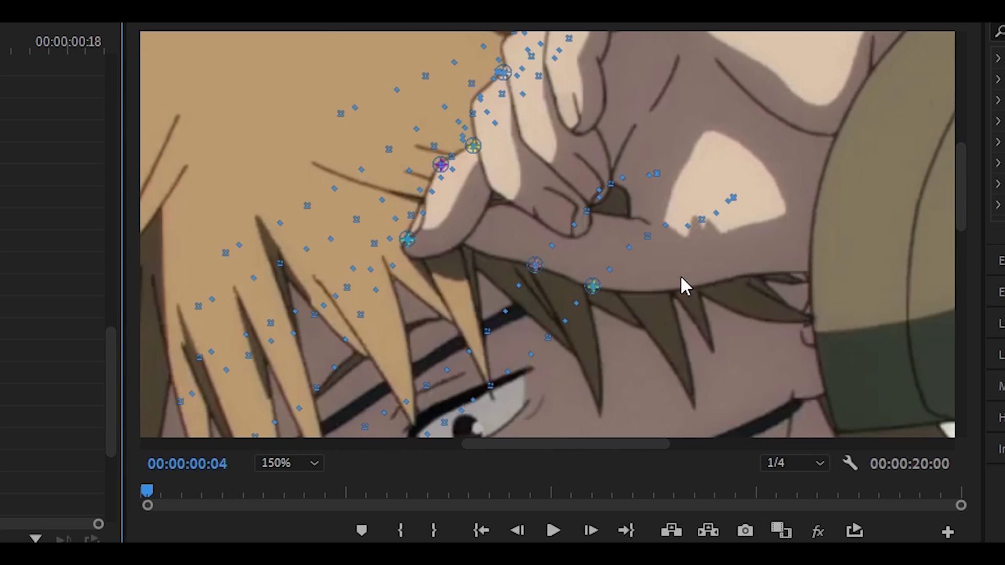
- Fit the preview, set the Twixtor Pro display to Twixtored Output, render the clip and inspect the hand around frame 12
left_click(294, 464)
left_click(288, 479)
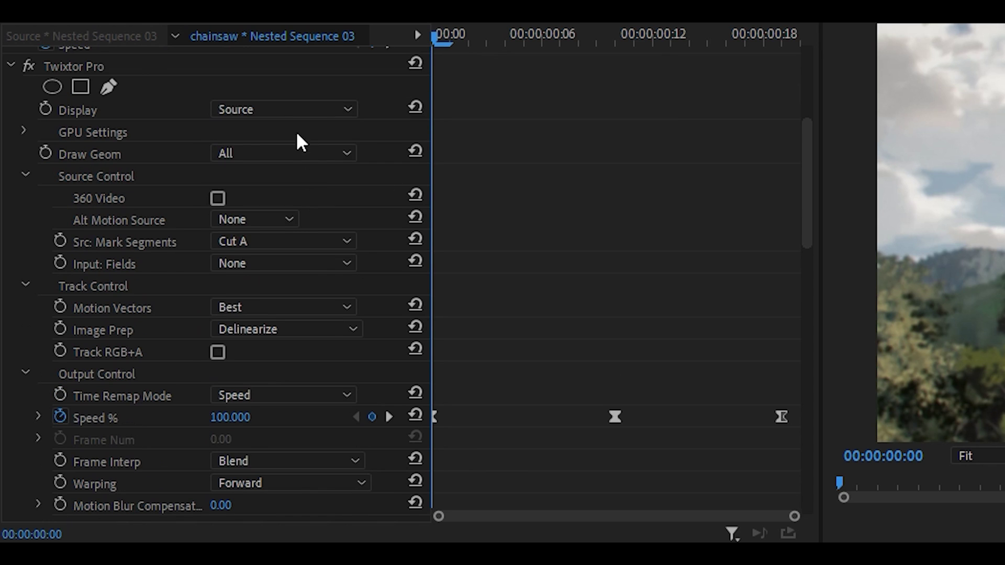
left_click(283, 109)
left_click(293, 130)
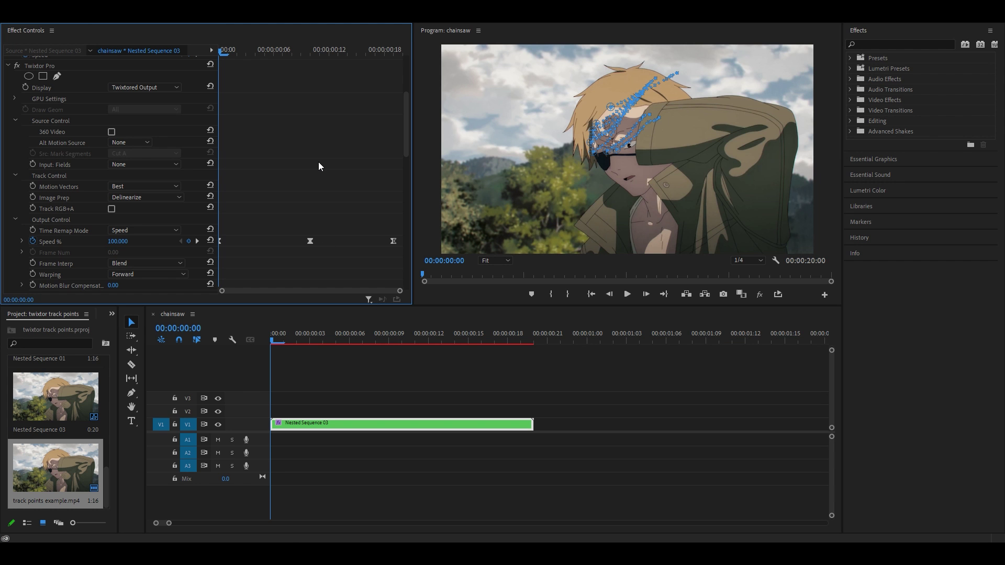
key("Return")
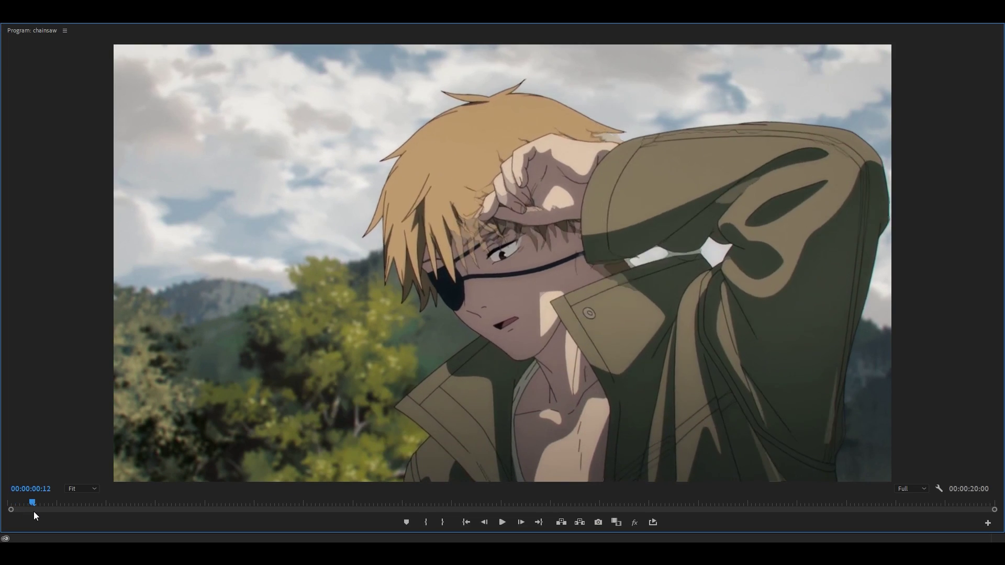
mouse_move(34, 512)
left_mouse_down()
mouse_move(45, 512)
mouse_move(36, 512)
left_mouse_up()
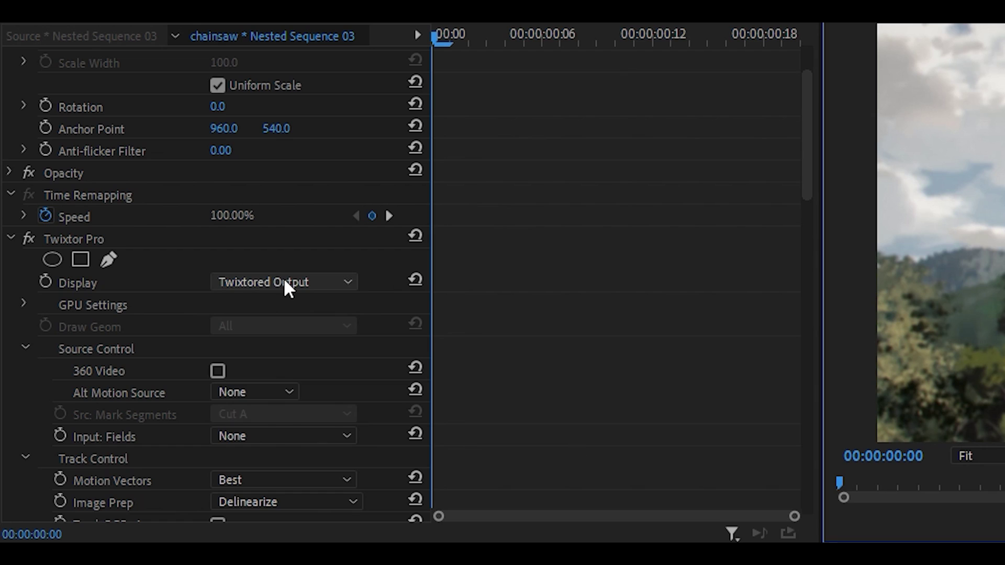
- Set the Twixtor Pro display back to Source, go to the unused track points after point 8 and advance three frames
left_click(283, 282)
left_click(278, 301)
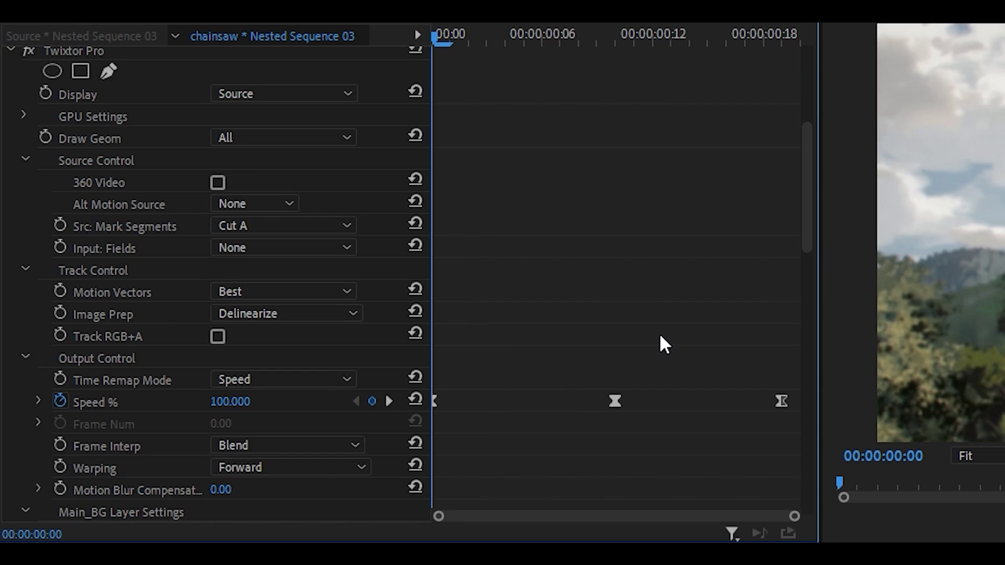
scroll(283, 229, "down", 10)
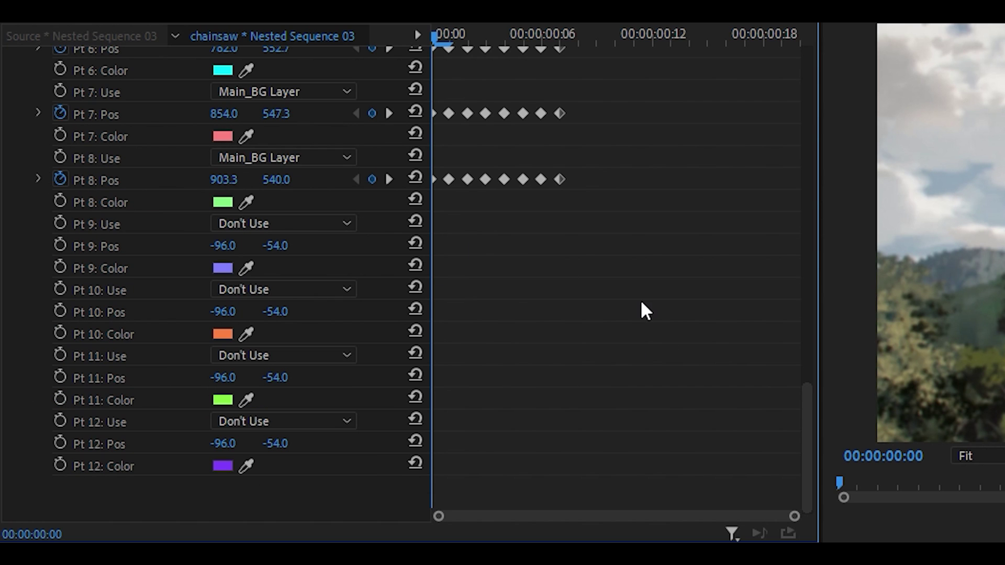
key("Right")
key("Right")
key("Right")
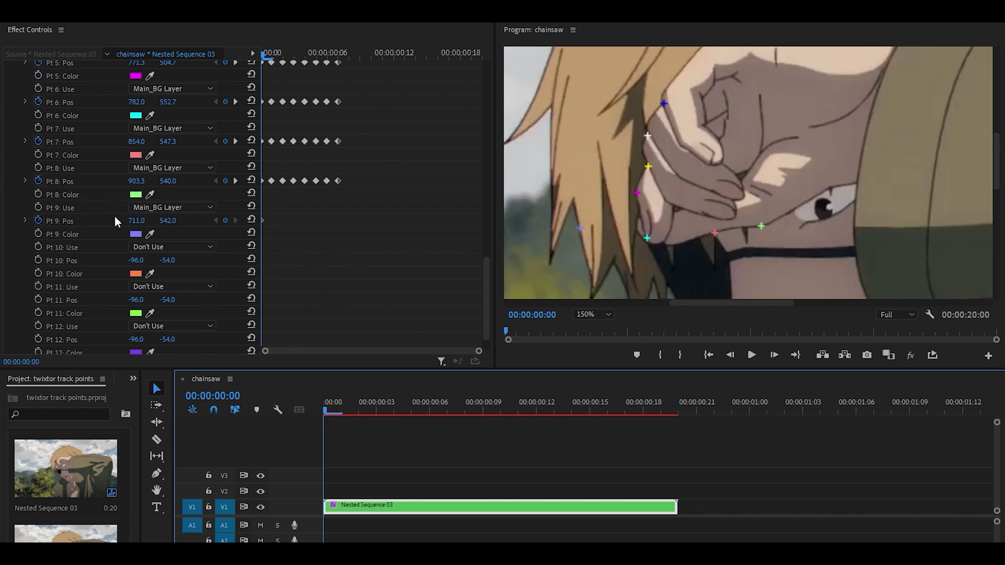
- Disable track point 9 by setting its use to Don't Use
left_click(160, 208)
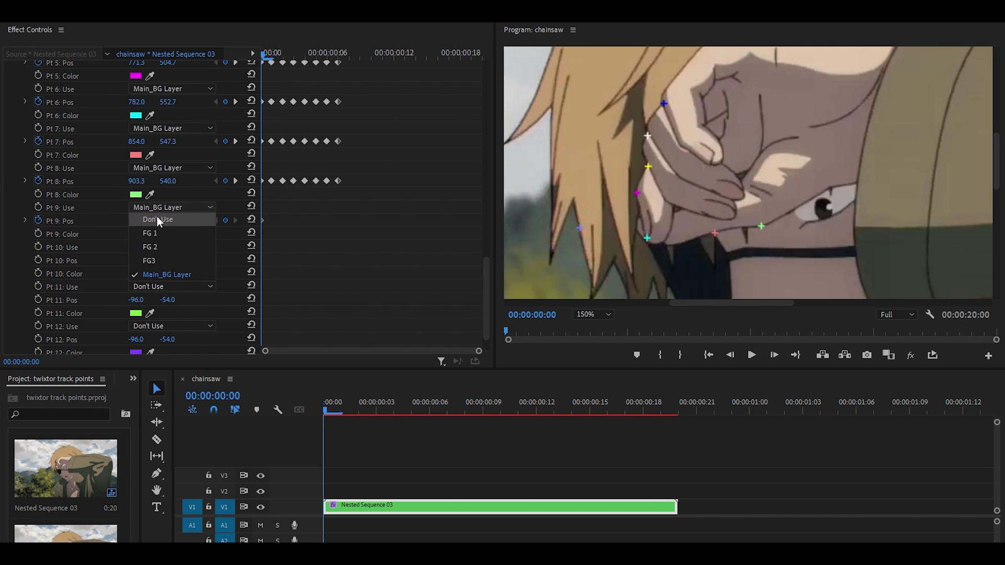
left_click(189, 219)
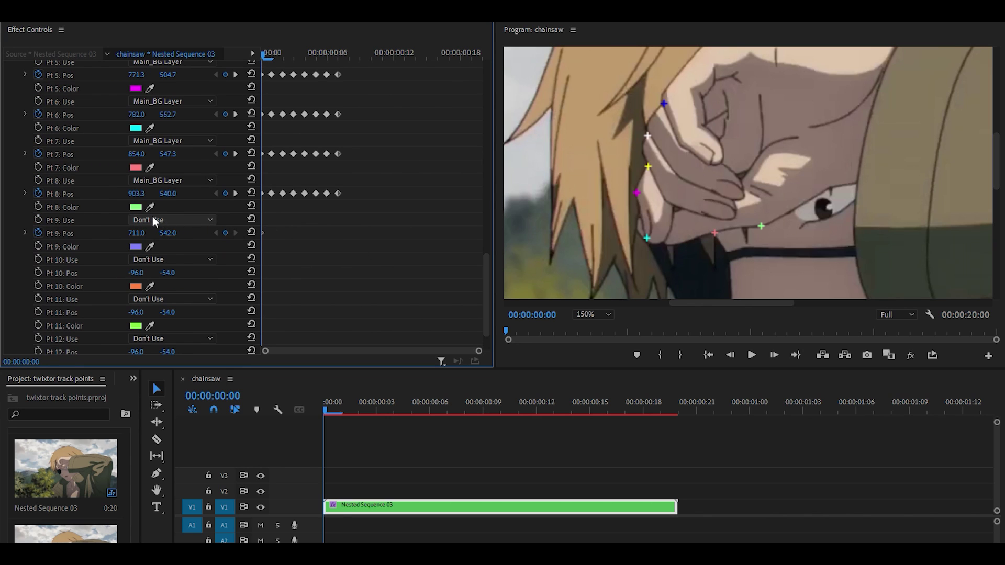
- Examine the hair around the eyepatch and below the hand through frames 2 to 7 to find a spot for track point 9
key("Right")
key("Right")
scroll(394, 219, "up", 3)
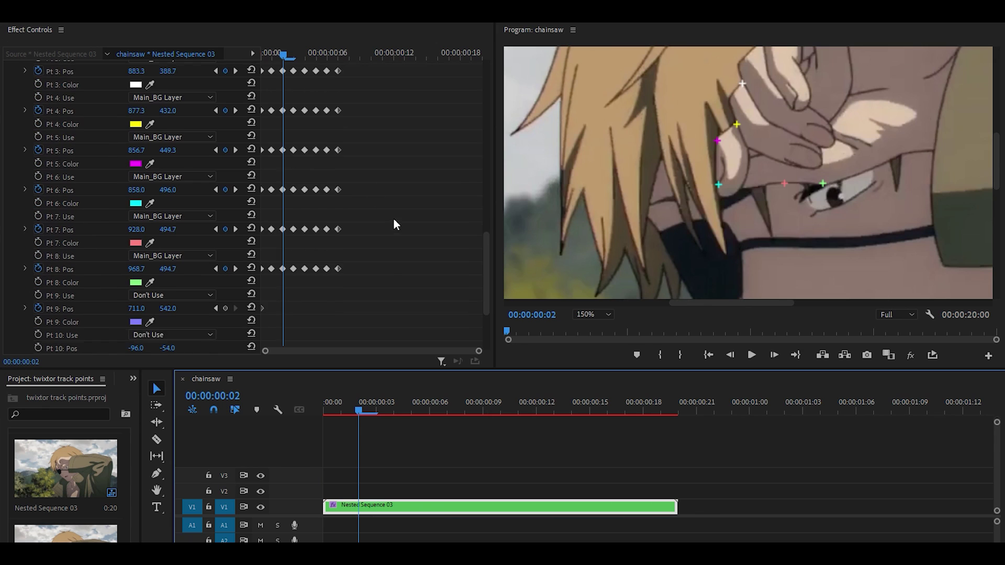
left_click(376, 274)
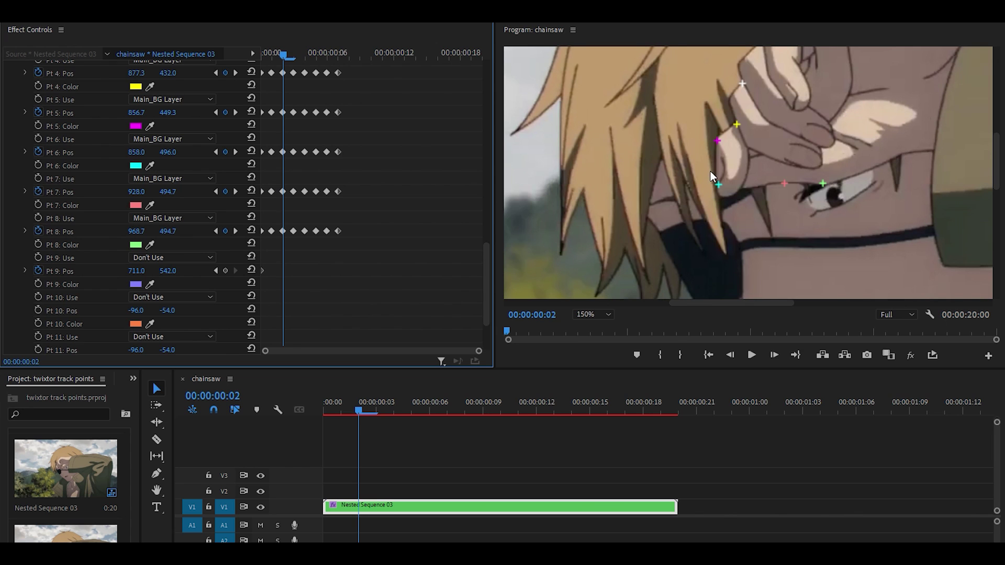
key("Right")
key("Right")
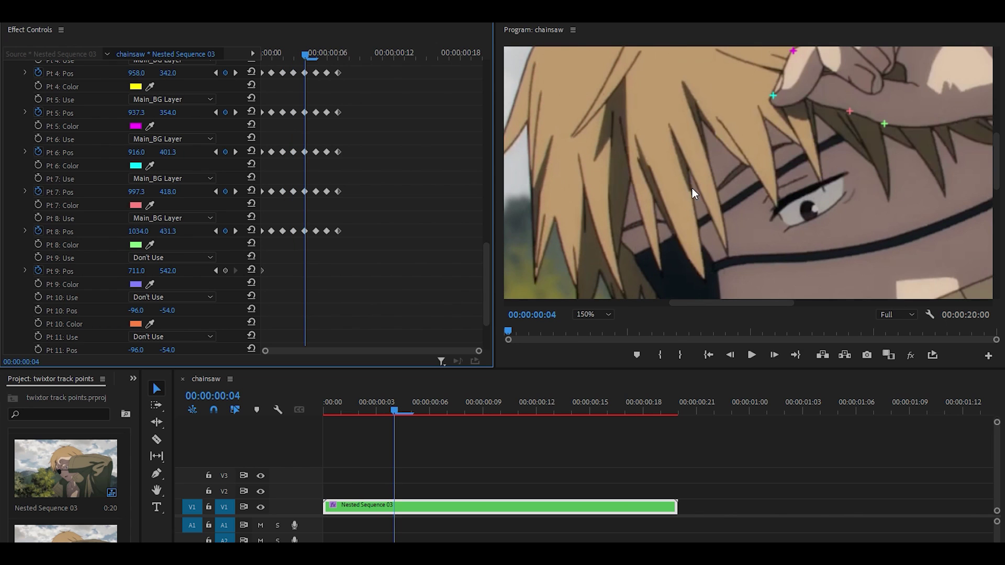
key("Right")
key("Right")
key("Right")
key("Left")
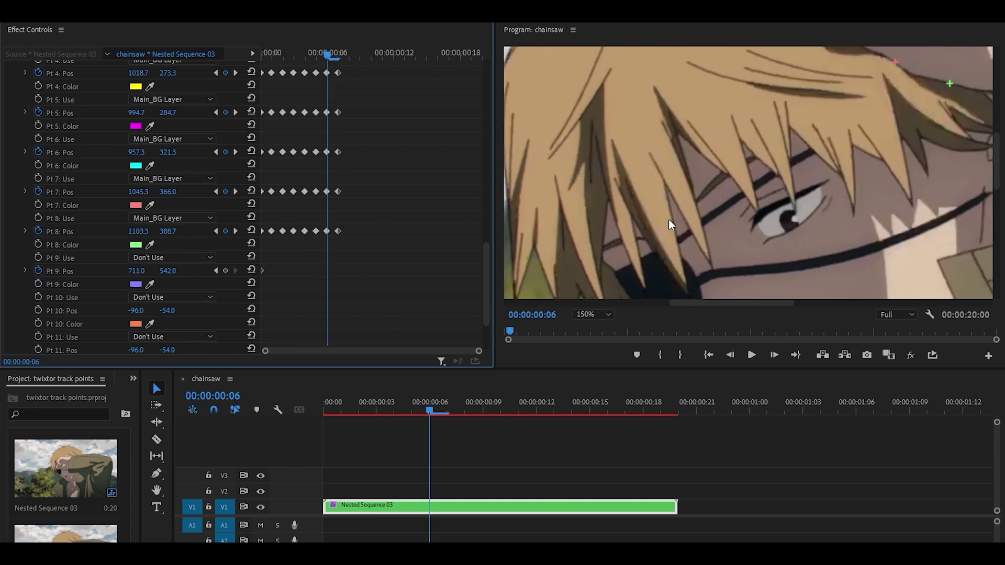
key("Left")
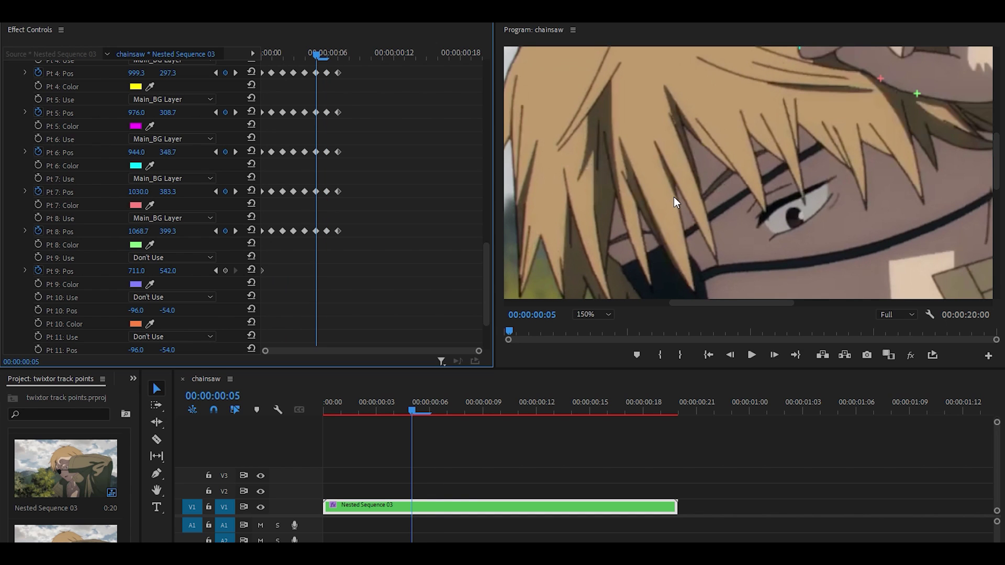
key("Right")
key("Right")
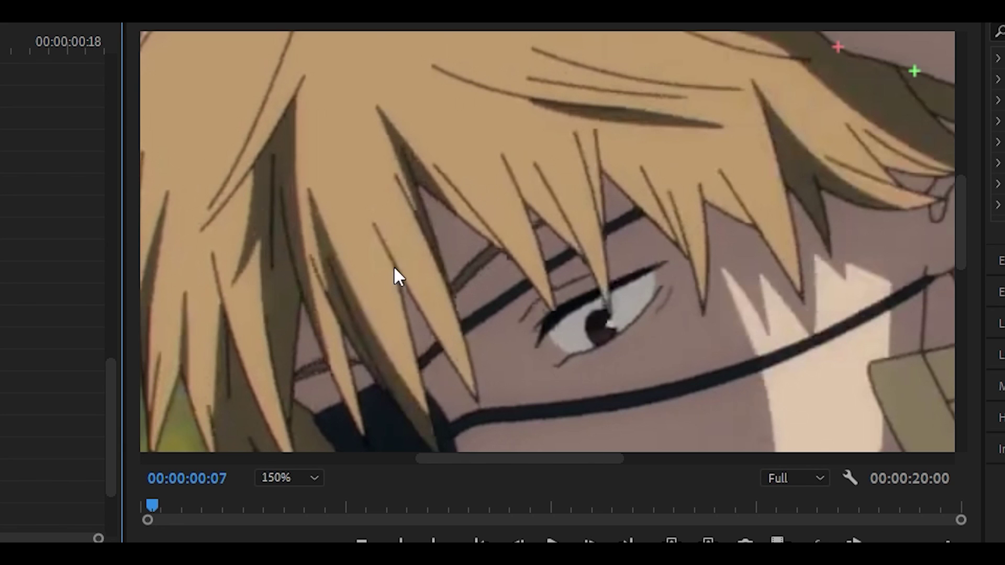
key("Left")
key("Left")
key("Left")
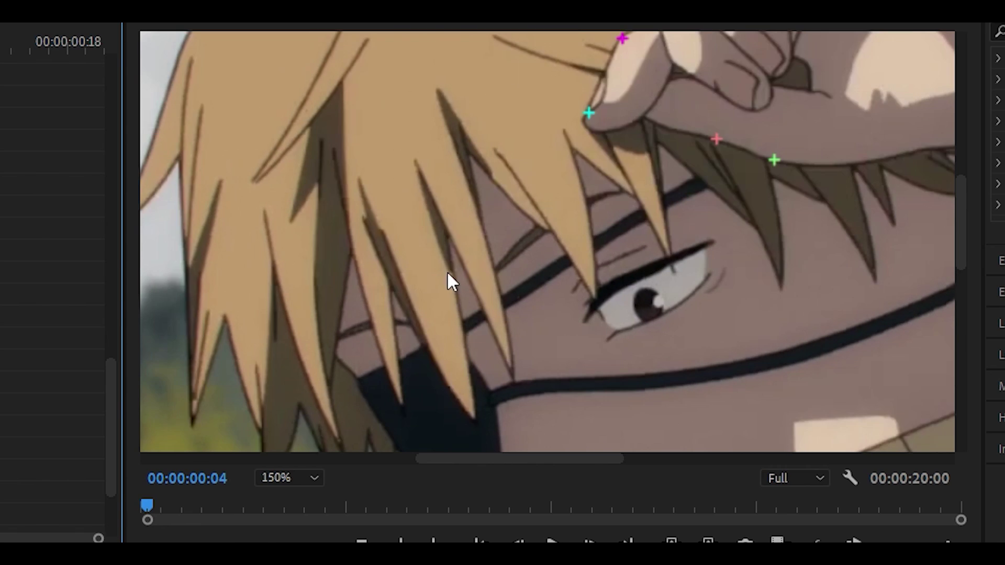
- Keyframe track point 9's use as Don't Use at frame 0 and Main_BG Layer at frame 2
key("Home")
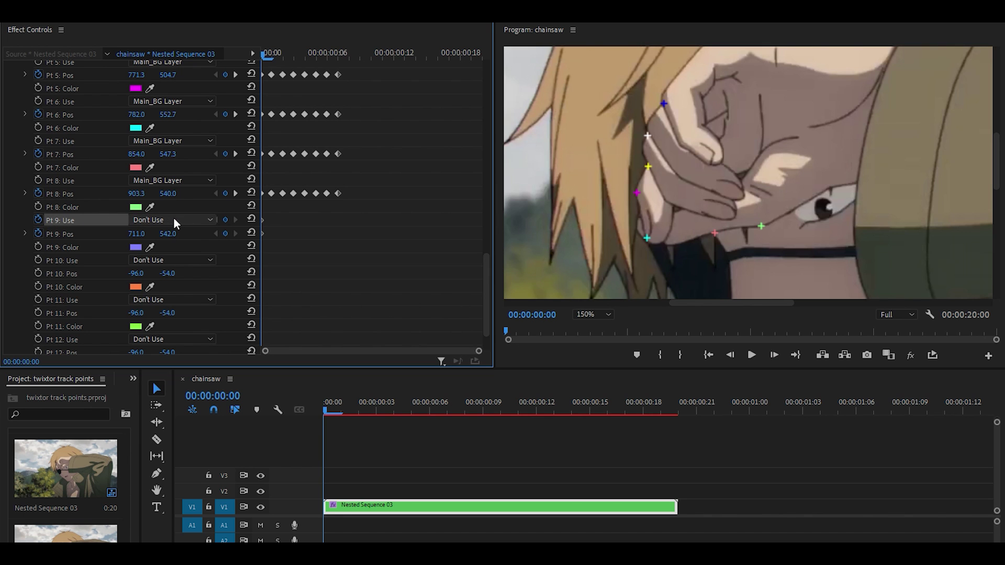
key("Right")
key("Right")
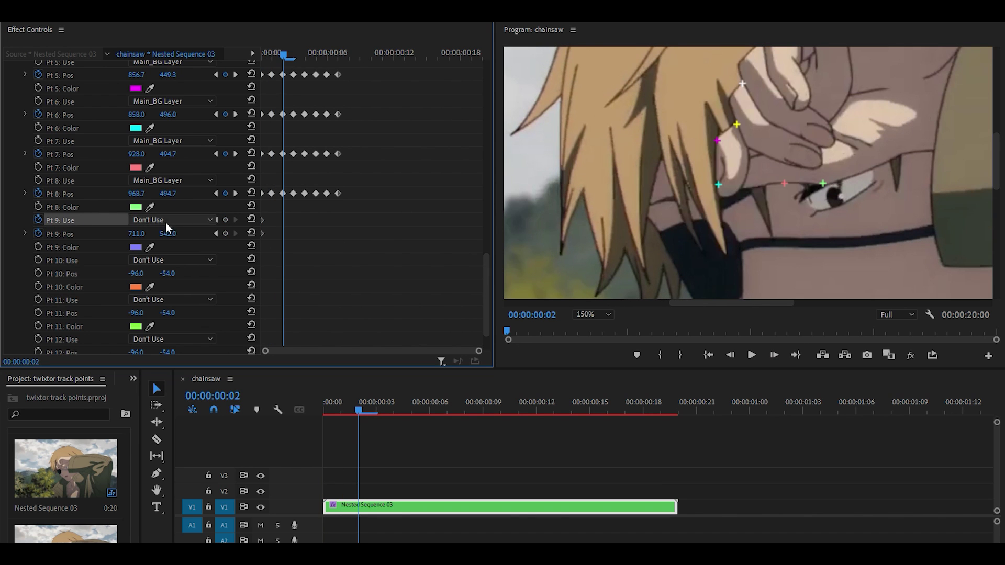
left_click(165, 222)
left_click(168, 288)
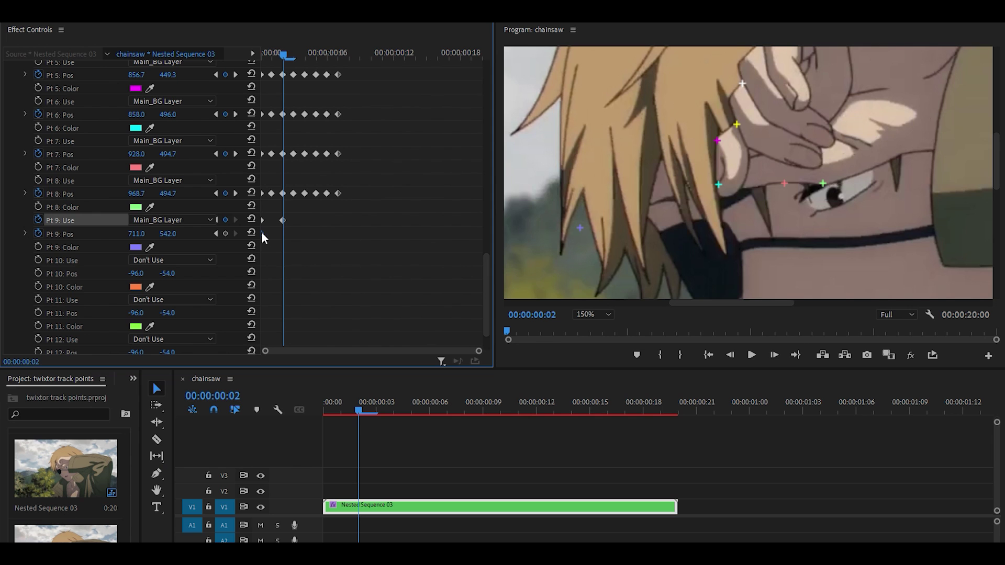
- Shift track point 9's position keyframe to frame 2 and place the point on the hair beside the hand at about 844.7, 412.0
left_click_drag(262, 232, 283, 232)
left_click_drag(135, 234, 132, 234)
left_click(83, 234)
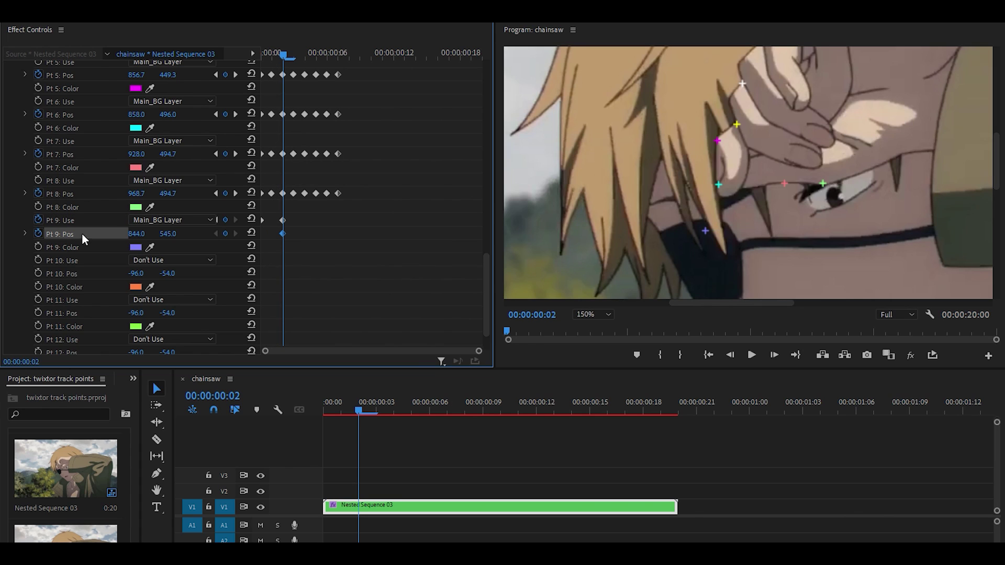
left_click_drag(698, 233, 706, 106)
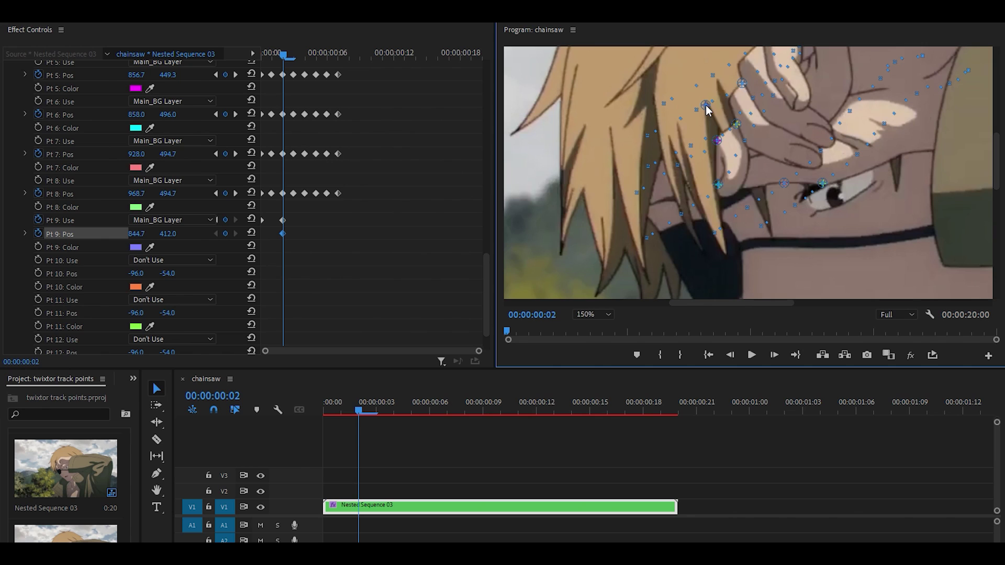
- Shift track point 9's use and position keyframes to frame 3 and place the point on the dark hair gap at about 834.0, 444.7
left_click(319, 225)
key("Right")
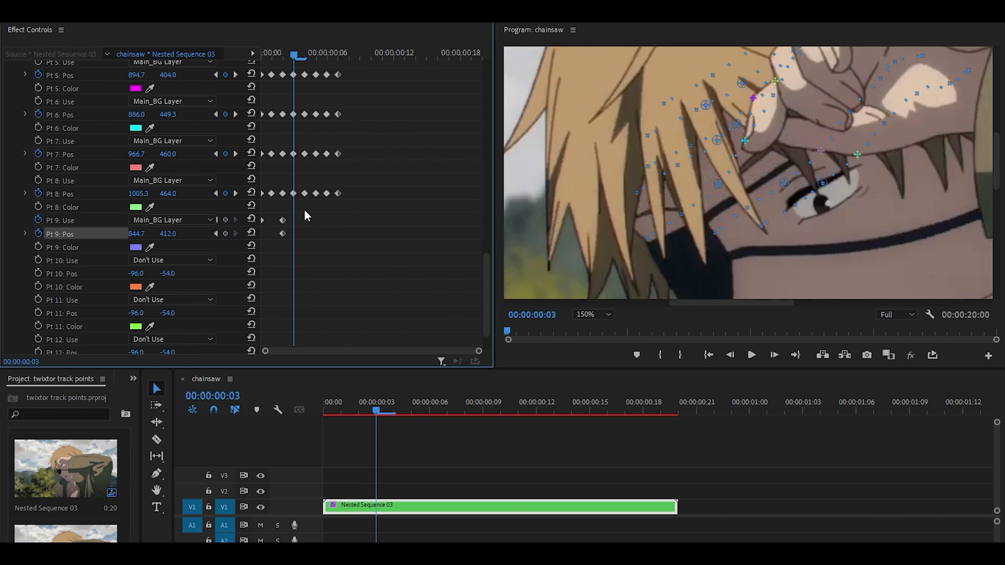
left_click_drag(296, 212, 294, 234)
left_click_drag(705, 105, 695, 125)
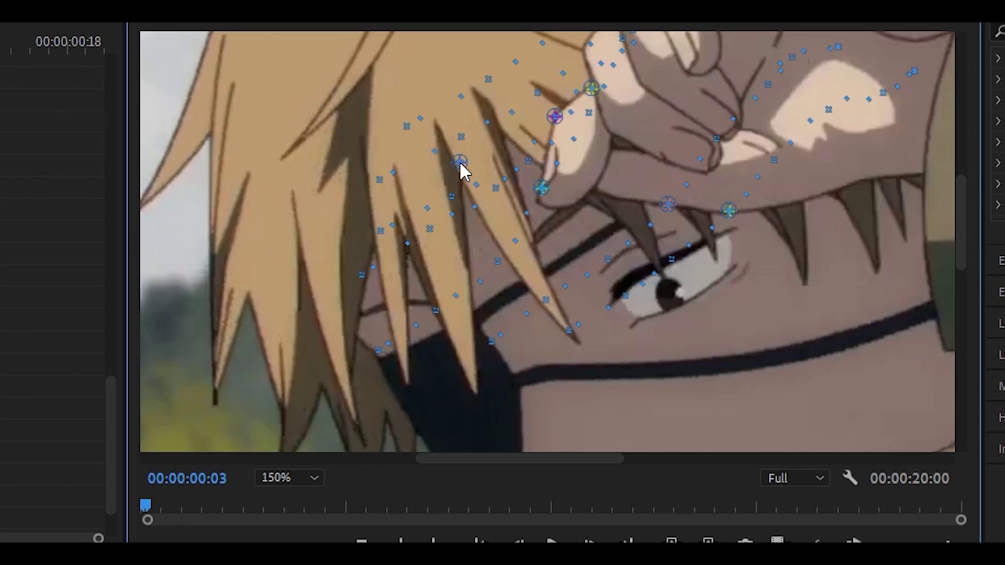
left_click_drag(460, 174, 461, 185)
- Keyframe track point 9 along the same hair gap at frames 4 and 5, ending at about 811.3, 492.7
key("Right")
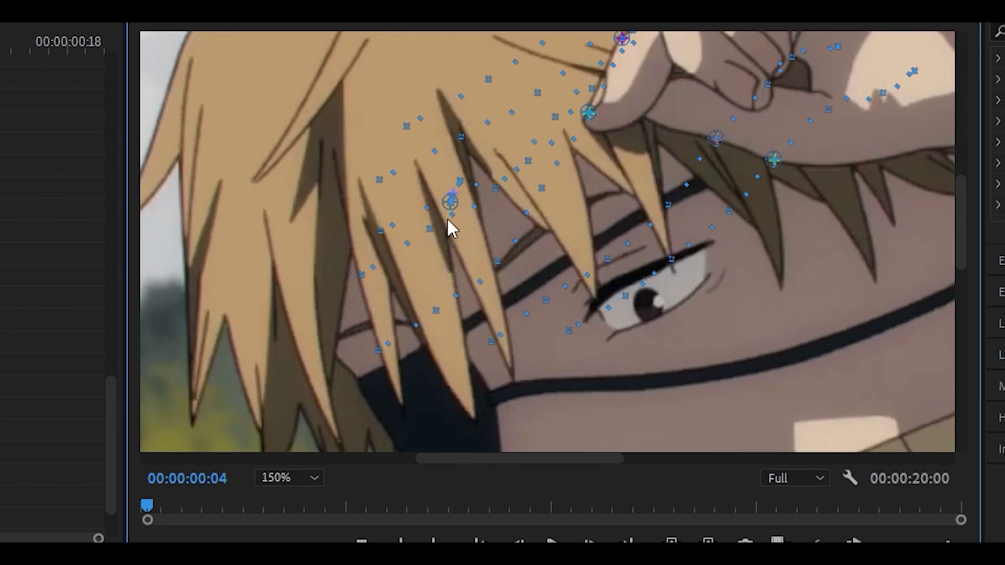
key("Right")
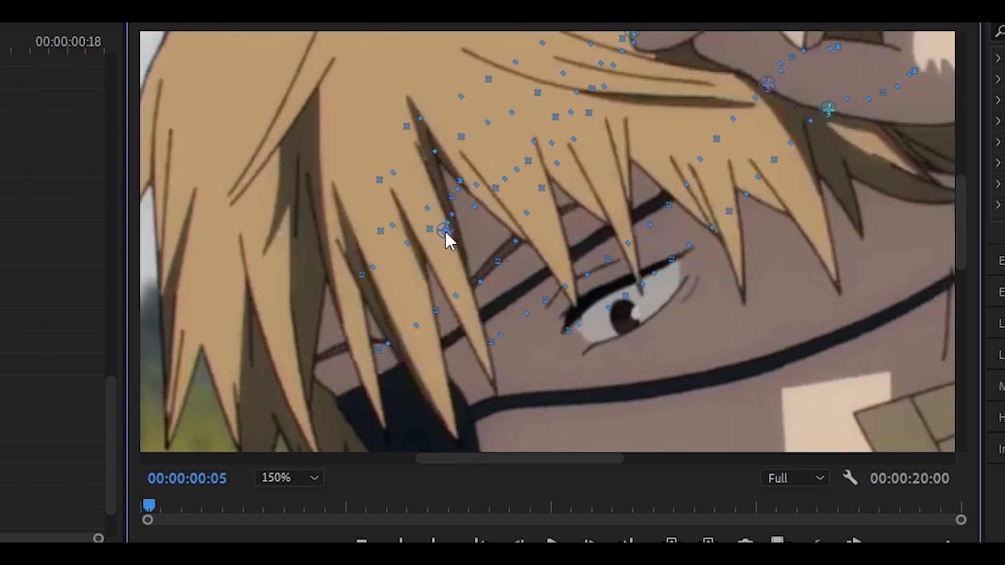
left_click(55, 344)
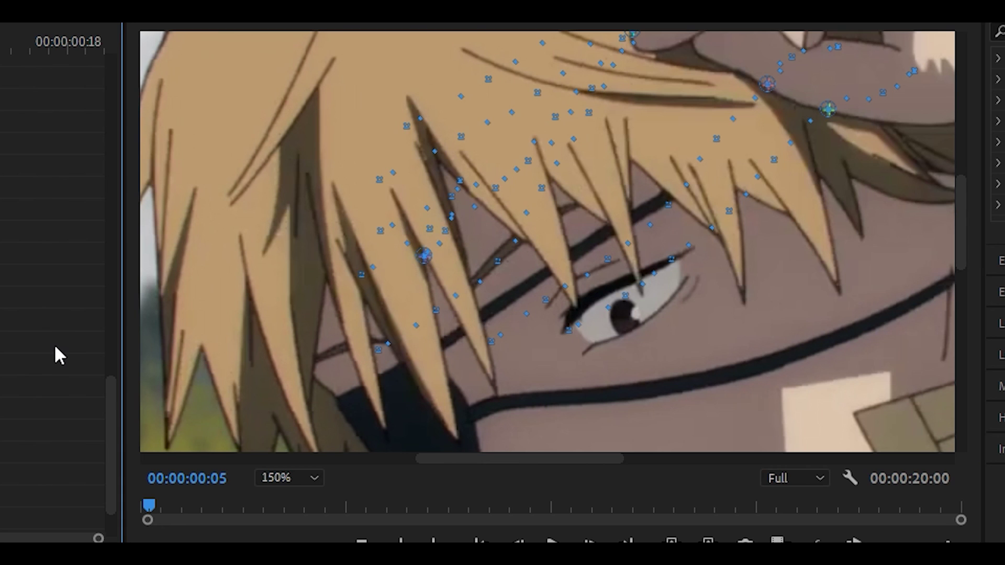
- Set track point 9's use to Don't Use at frame 6
key("Right")
key("Right")
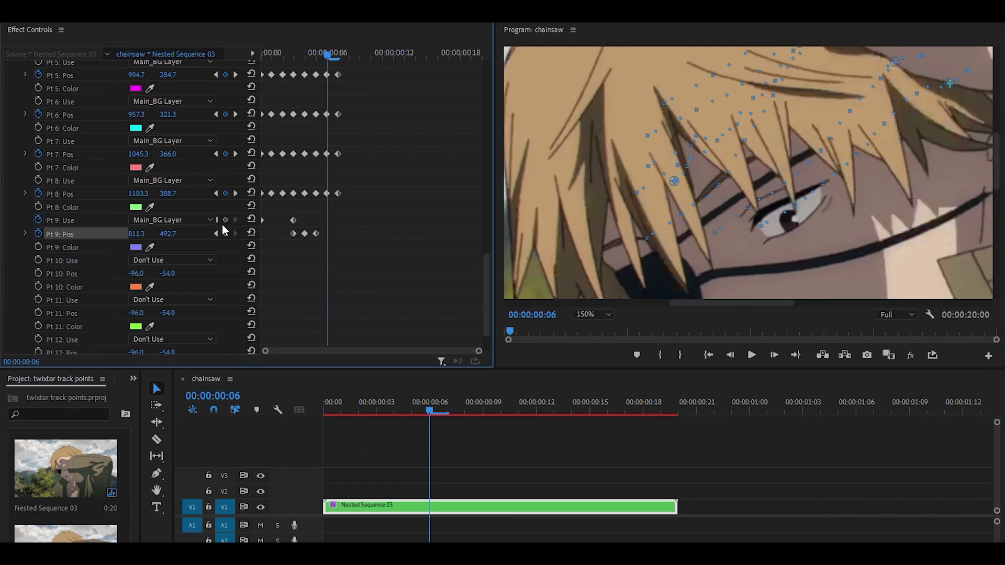
left_click(198, 220)
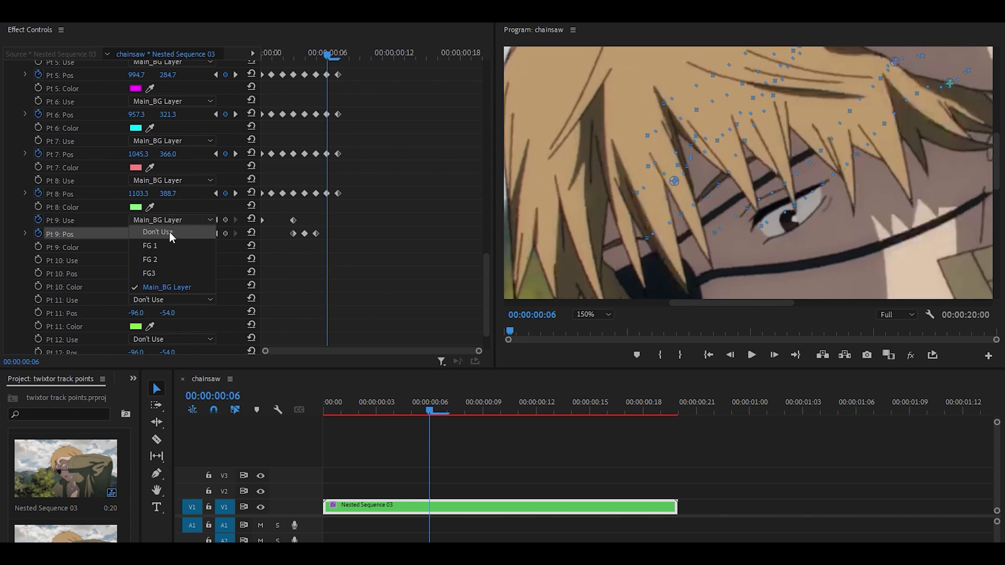
left_click(169, 231)
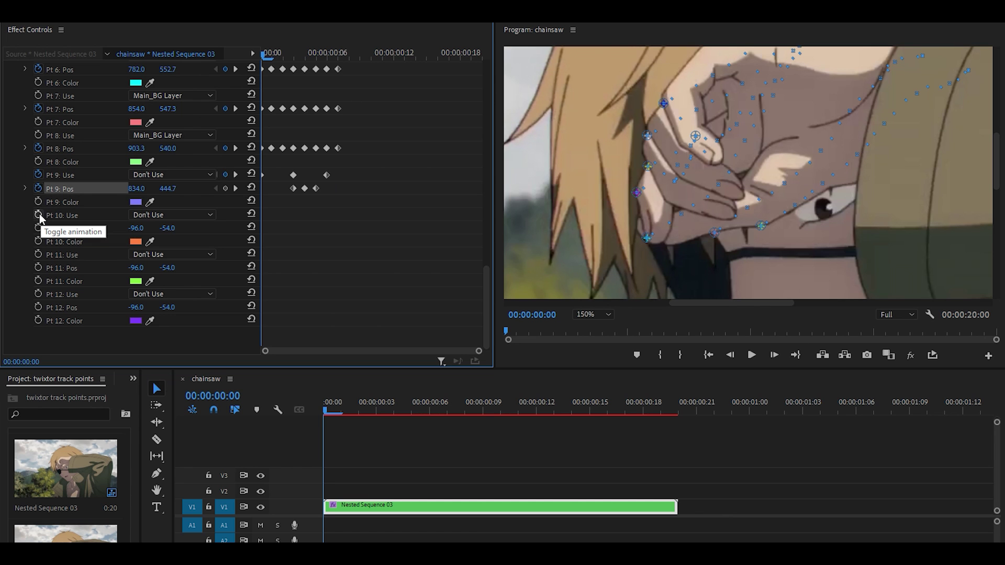
- Keyframe track point 10's use as Don't Use at frame 0 and Main_BG Layer at frame 2, and enable keyframing for its position
left_click(38, 215)
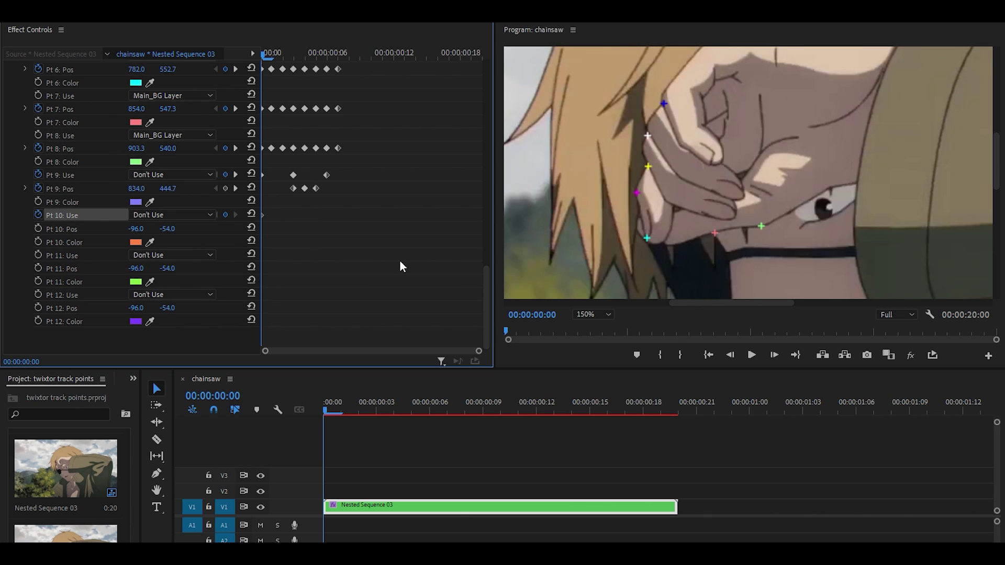
key("Right")
key("Right")
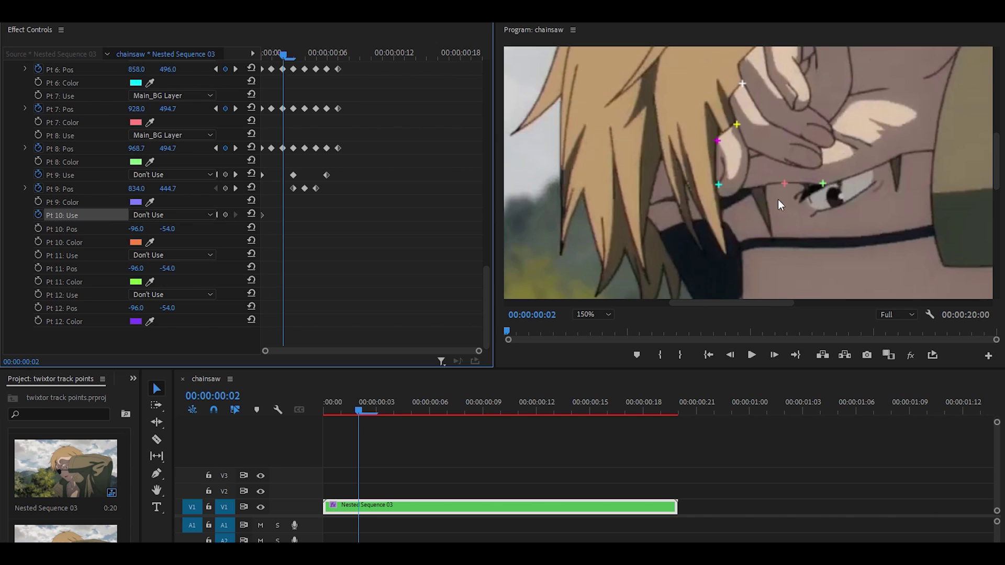
left_click(160, 214)
left_click(168, 279)
left_click(39, 228)
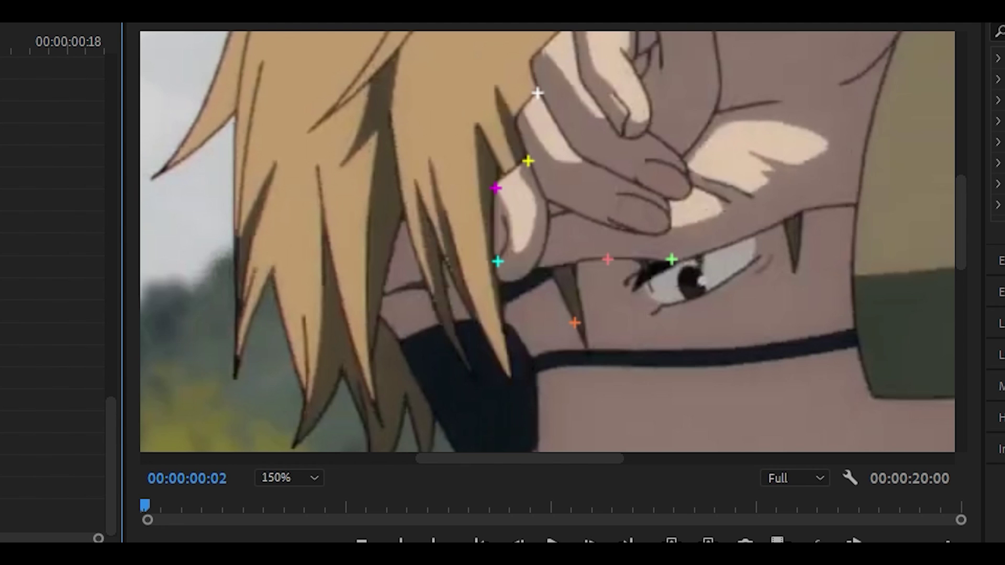
- Track the dark hair strand beneath the hand with point 10 from frame 2, comparing it with frame 3
key("Right")
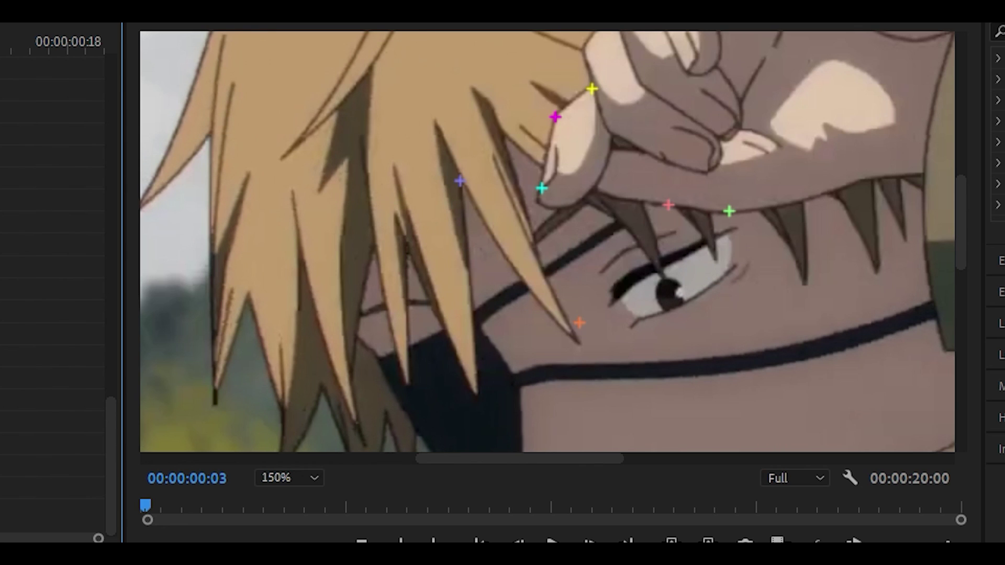
key("Left")
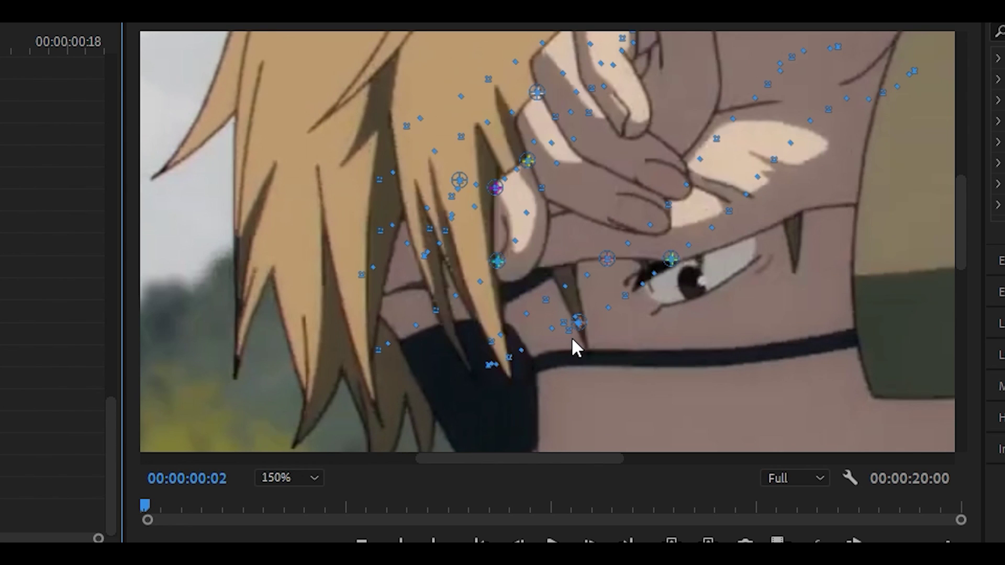
key("Right")
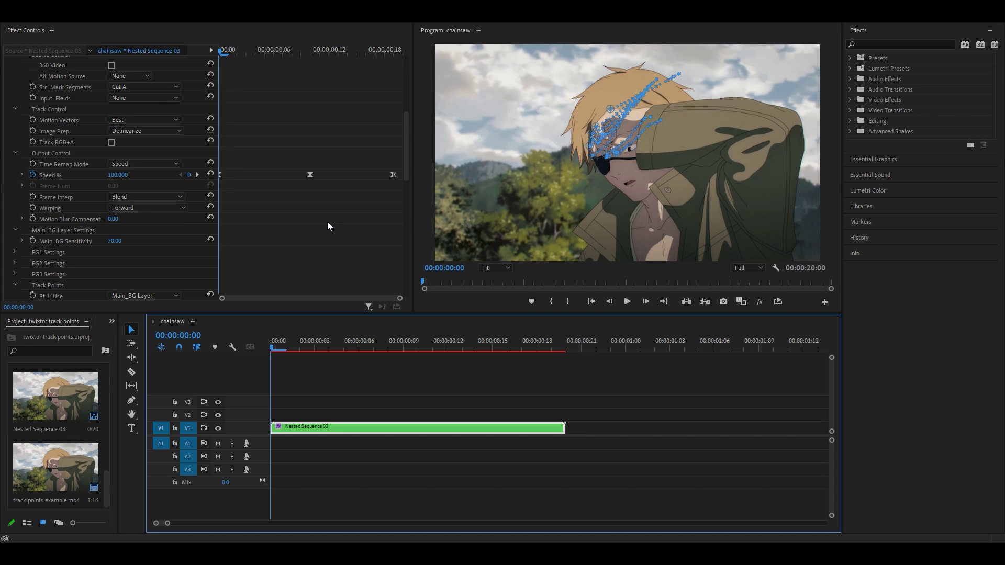
- Set the Twixtor Pro display to Twixtored Output for rendering the clip, and expand the Speed % property
scroll(328, 222, "up", 5)
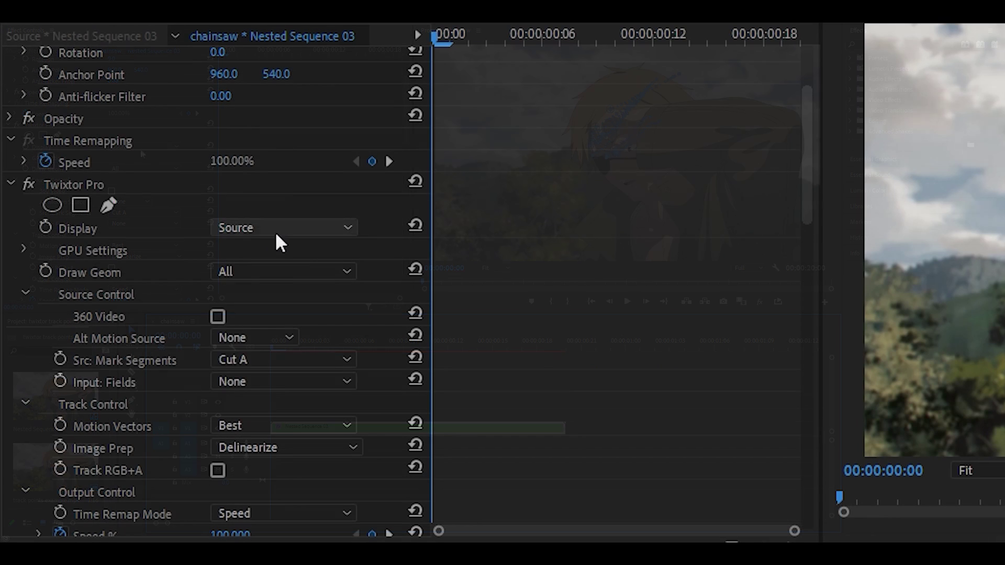
left_click(259, 228)
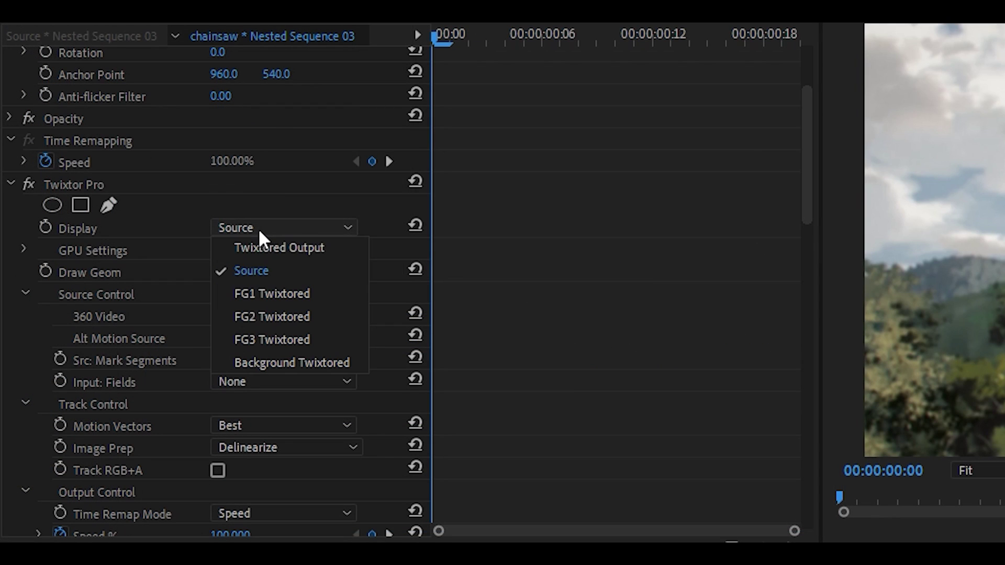
left_click(276, 246)
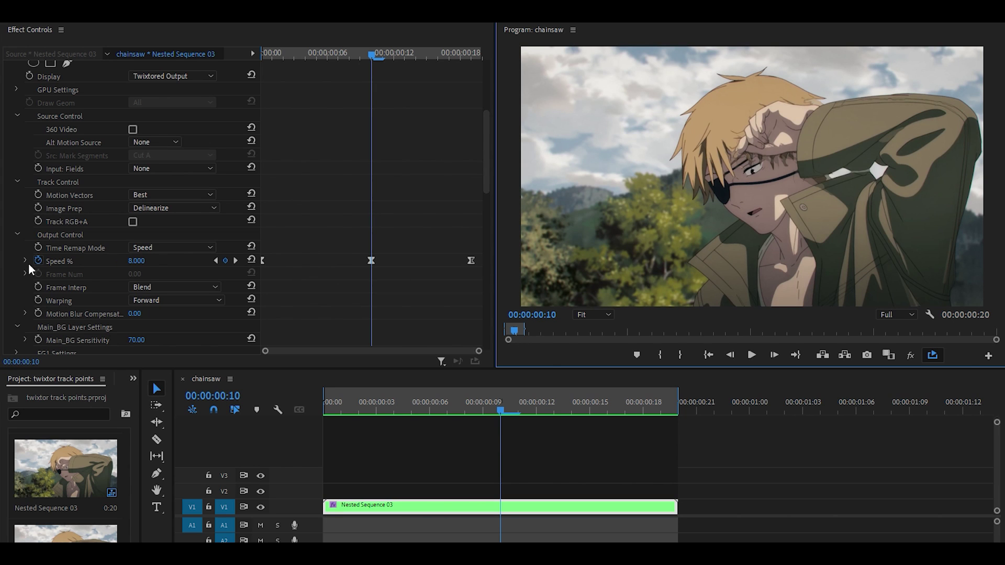
left_click(25, 260)
scroll(448, 197, "down", 2)
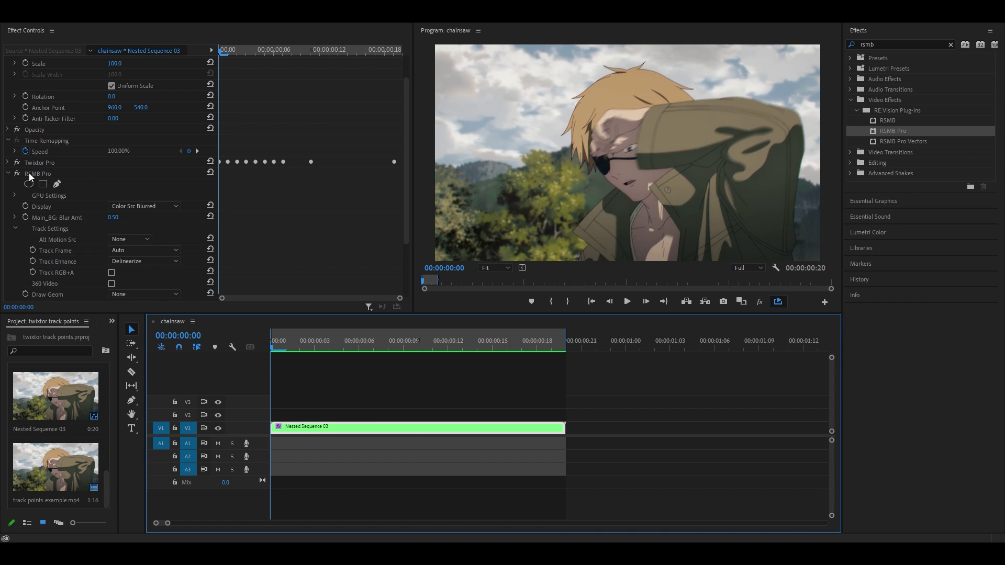
- Collapse the RSMB Pro settings, enlarge the program monitor and play the rendered clip
left_click(7, 174)
key("grave")
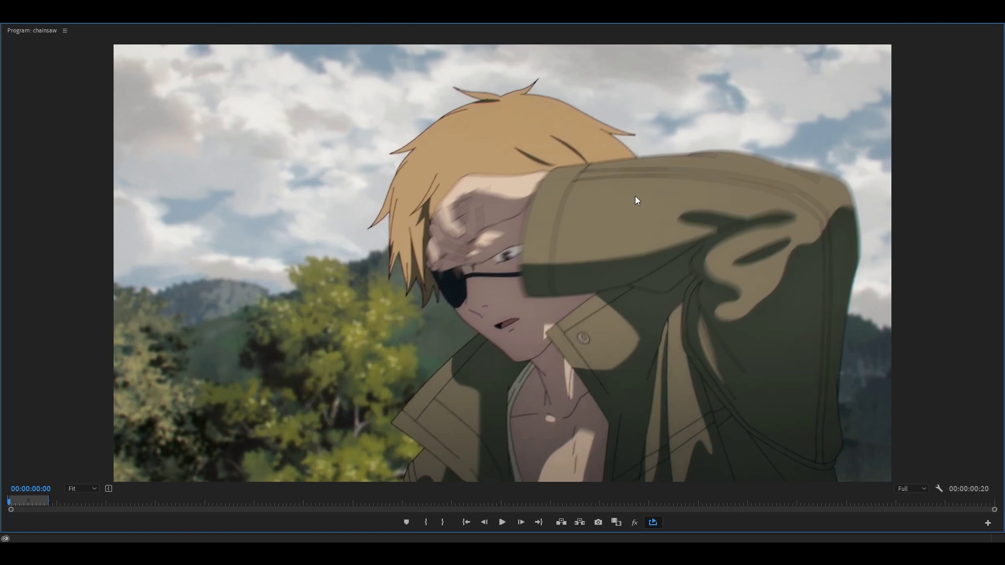
key("space")
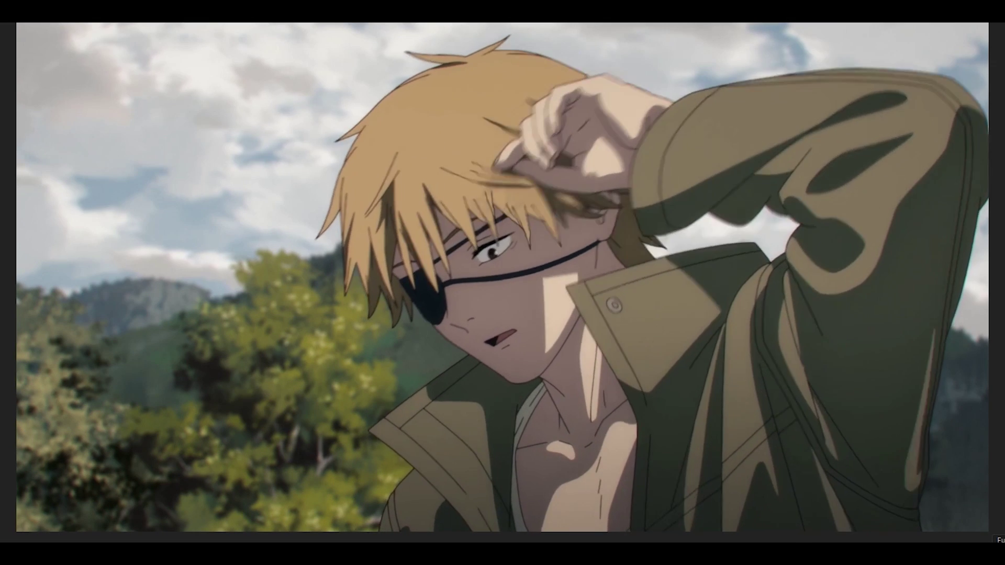